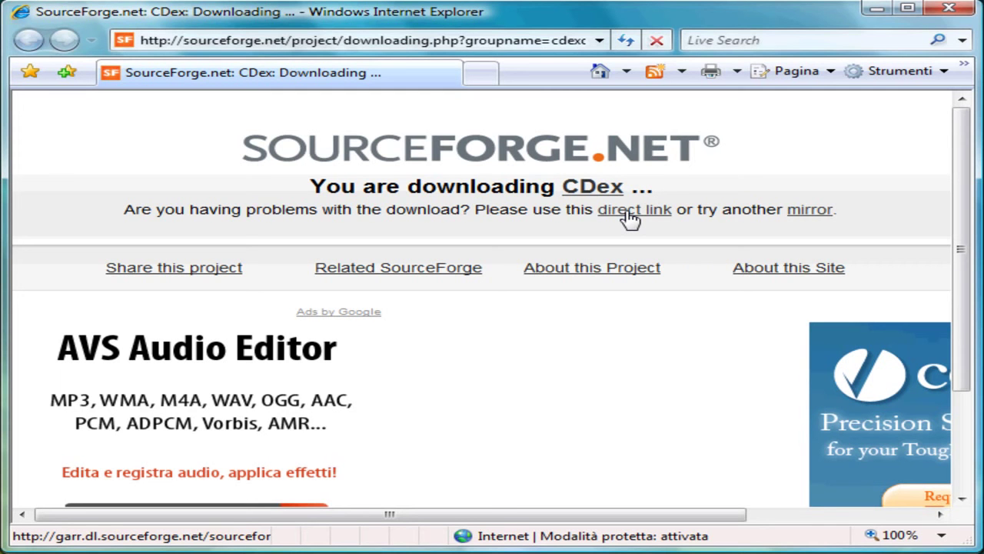
Download cdex_151.exe through the direct link, save it to the Desktop, and dismiss the completed download.
click(627, 212)
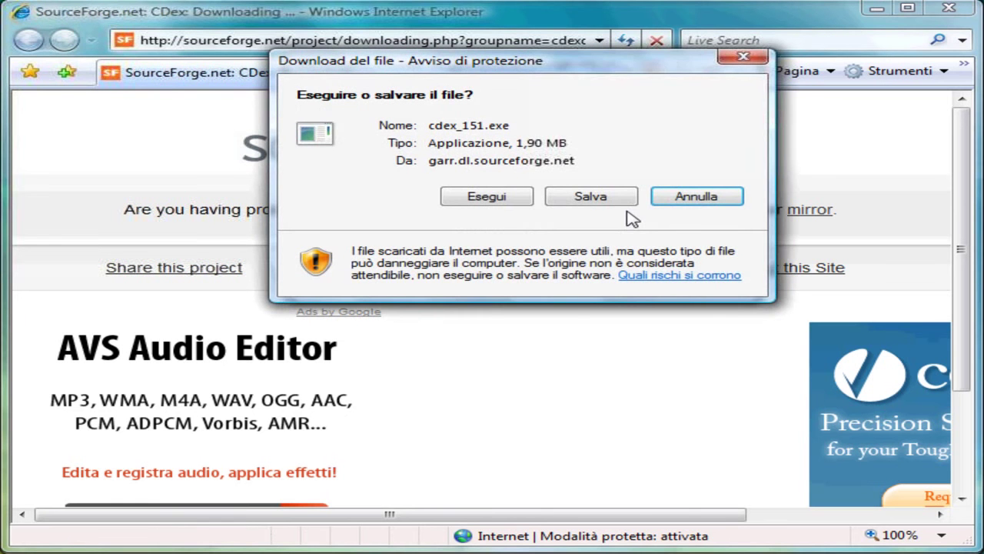
drag(582, 59, 540, 178)
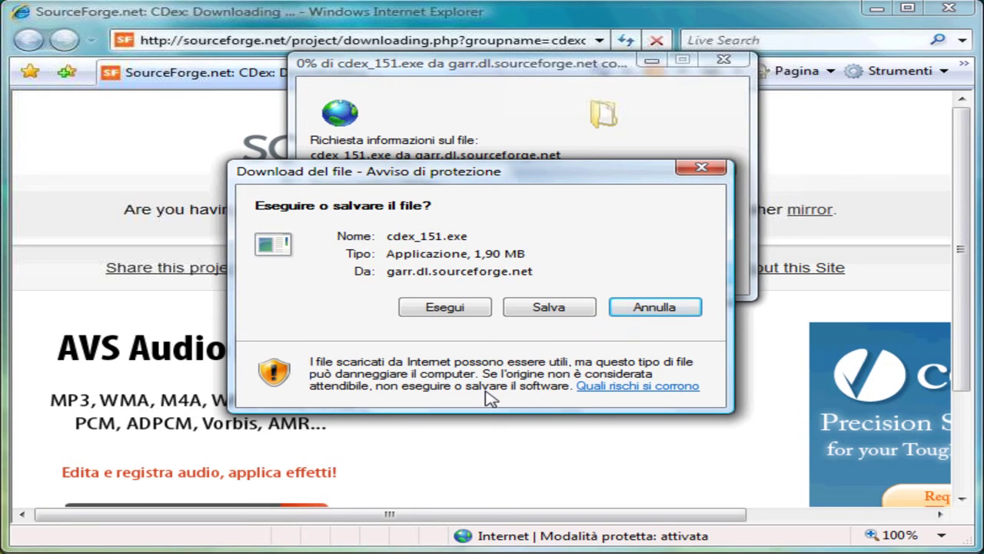
click(547, 308)
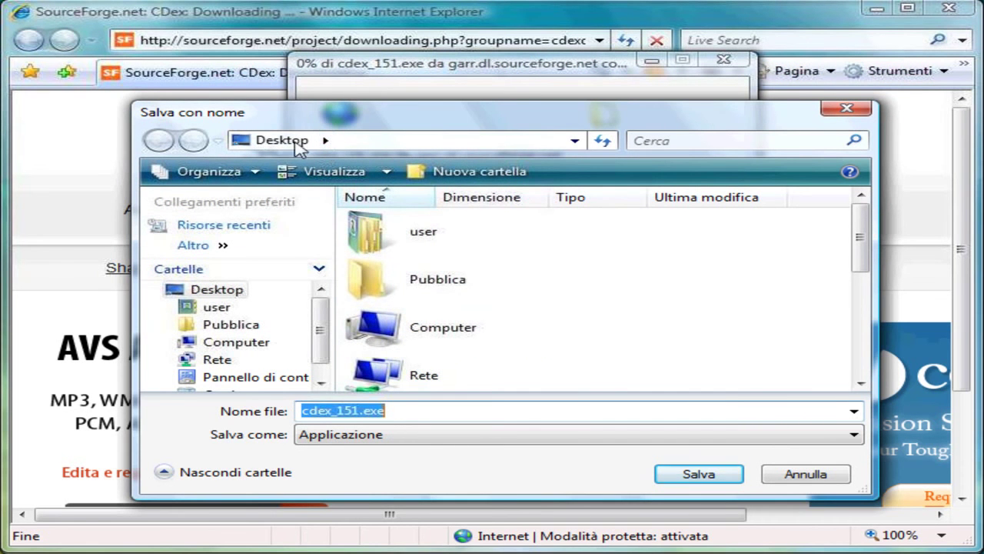
drag(327, 317, 323, 329)
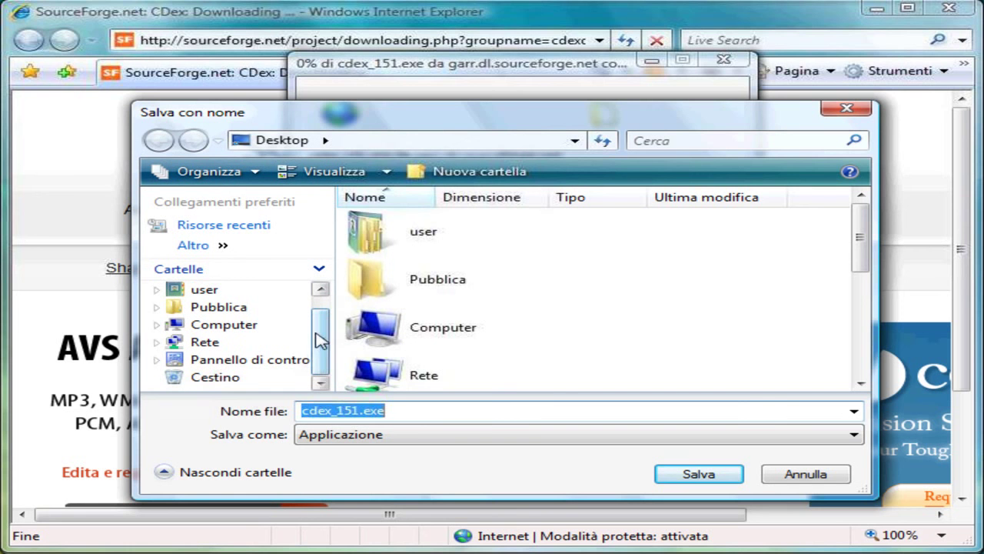
drag(323, 339, 325, 320)
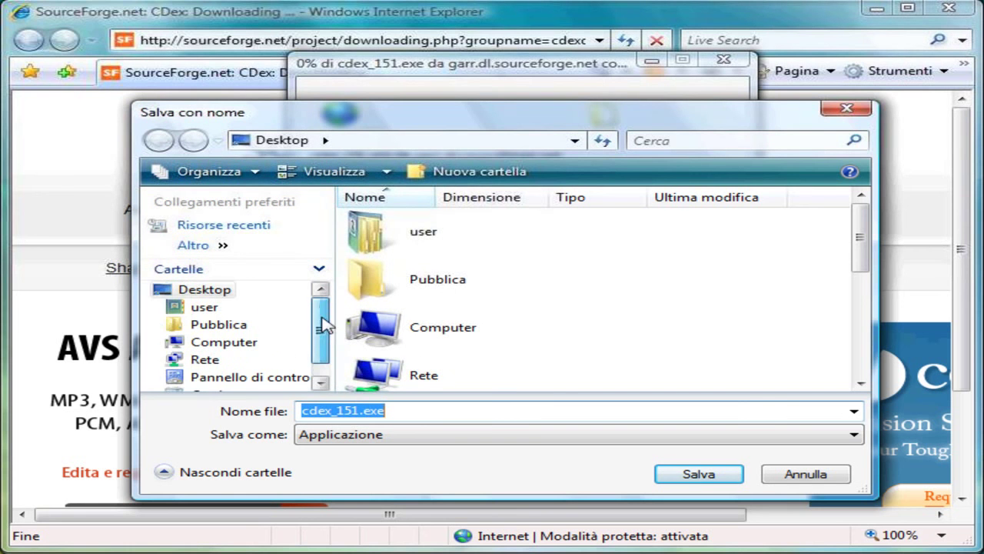
click(219, 295)
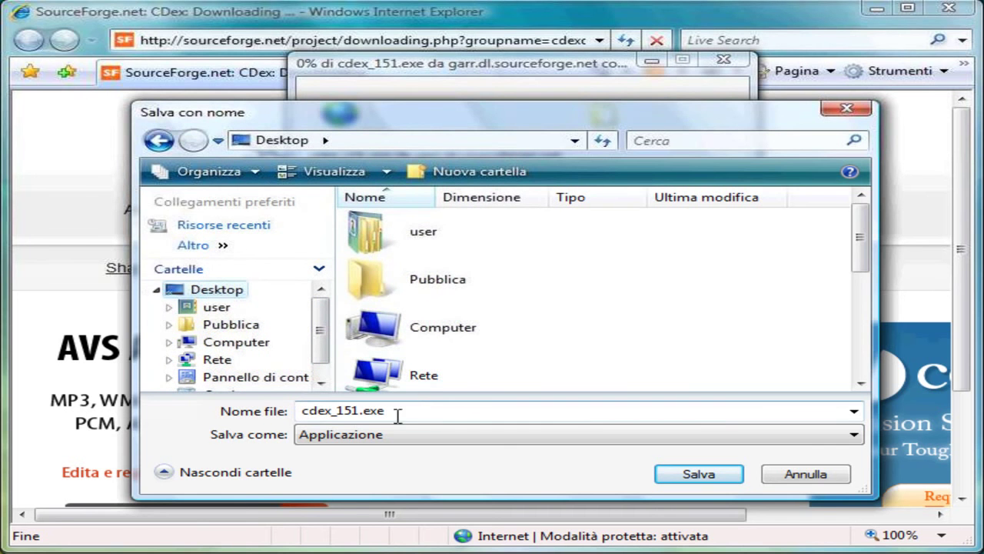
click(698, 474)
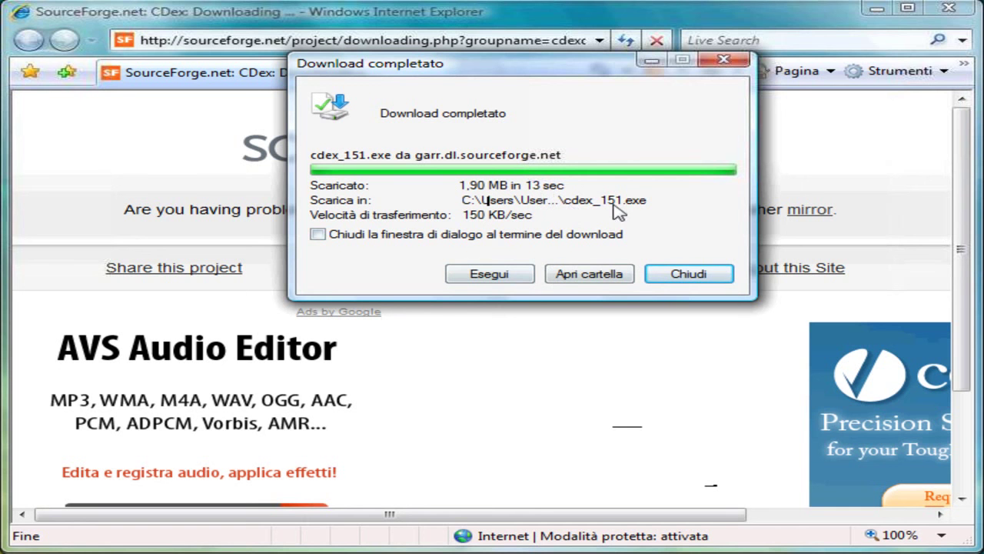
click(686, 276)
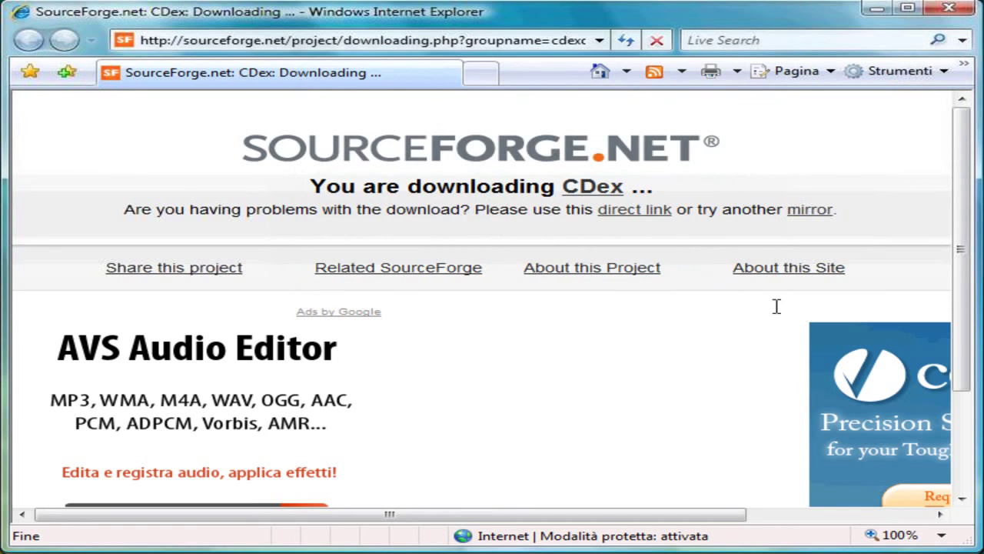
Close the browser and place the cdex_151.exe icon in the free desktop area below and between Internet and CDBurnerXP.
click(959, 19)
click(958, 17)
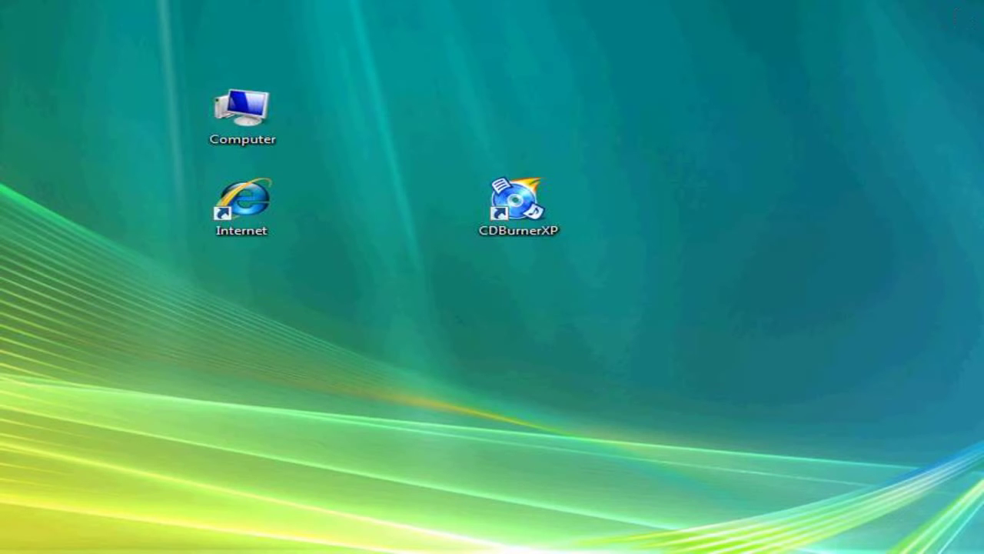
drag(300, 242, 428, 294)
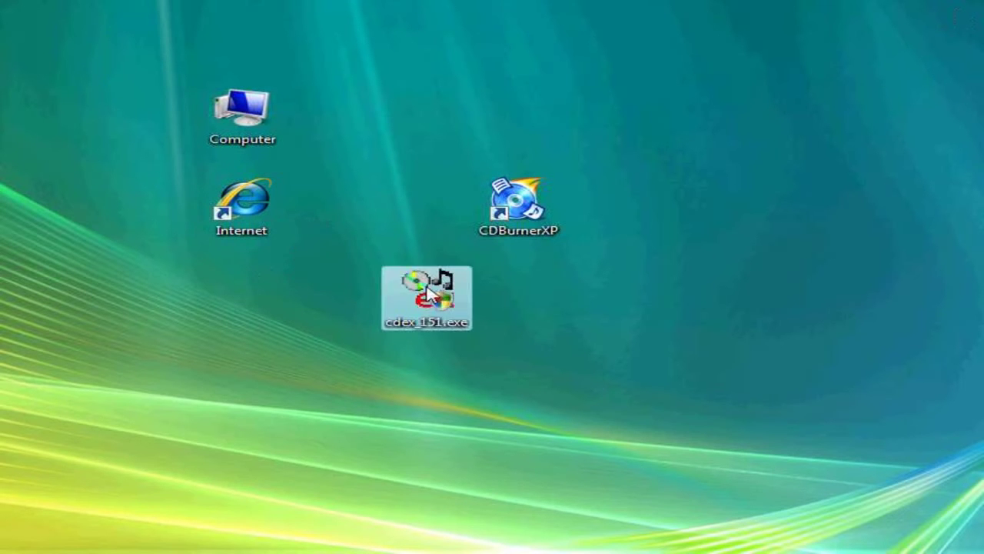
click(556, 279)
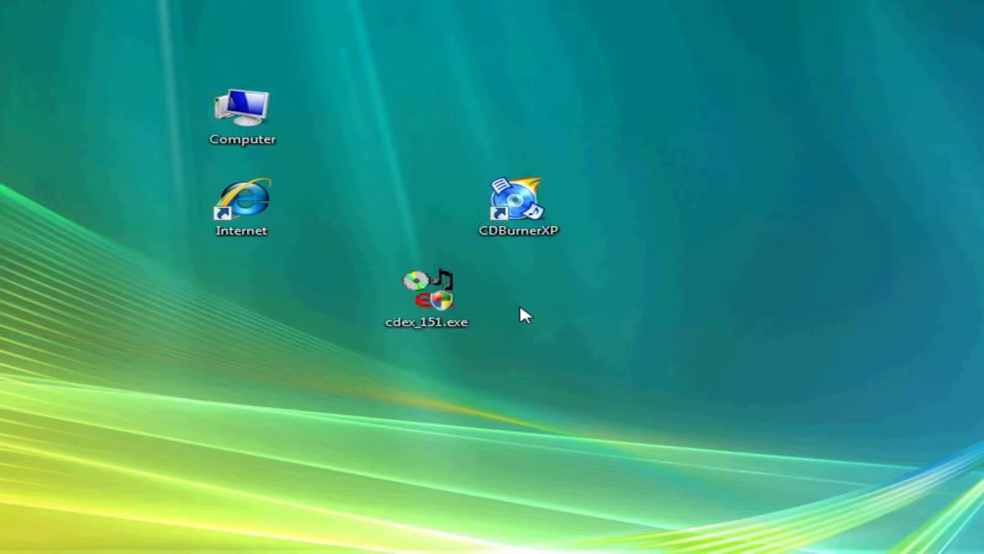
Install CDex from cdex_151.exe with the CDex Full (recommended) components in C:\Program Files\CDex_150, declining to view the readme.
double_click(438, 300)
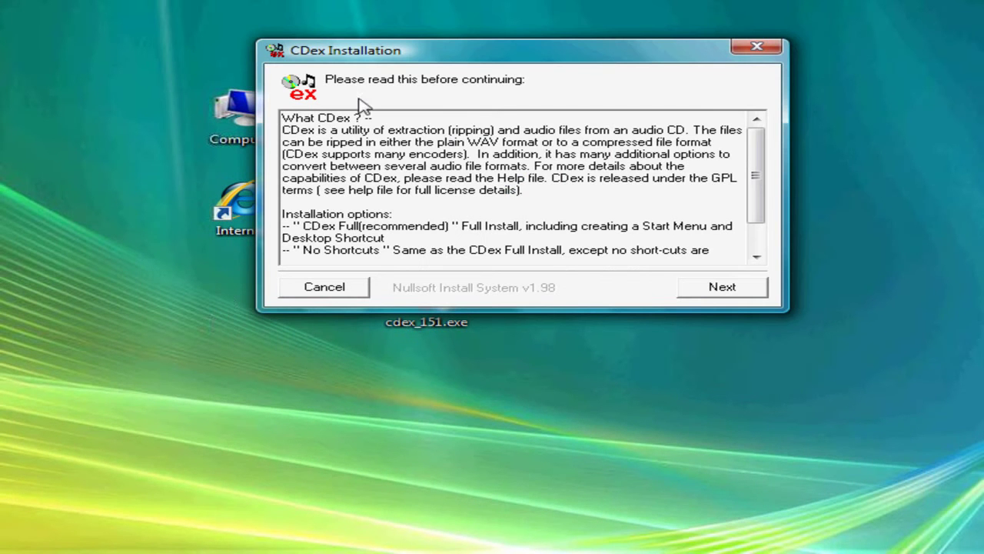
drag(435, 57, 374, 107)
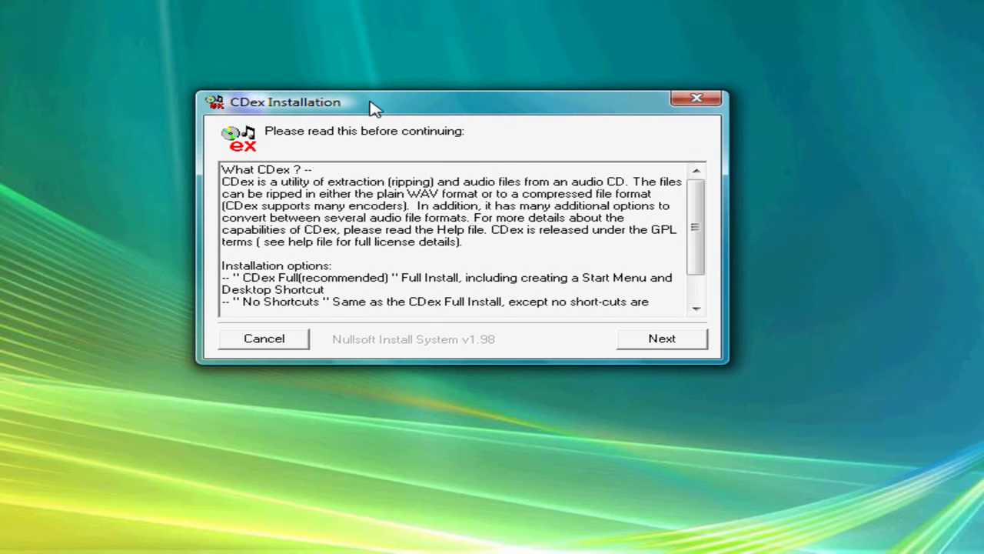
click(681, 350)
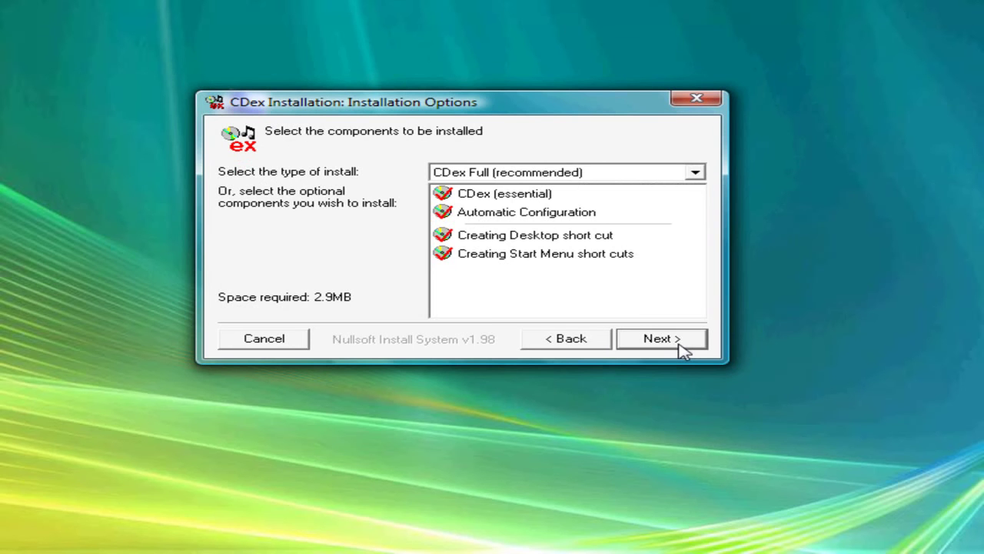
click(681, 351)
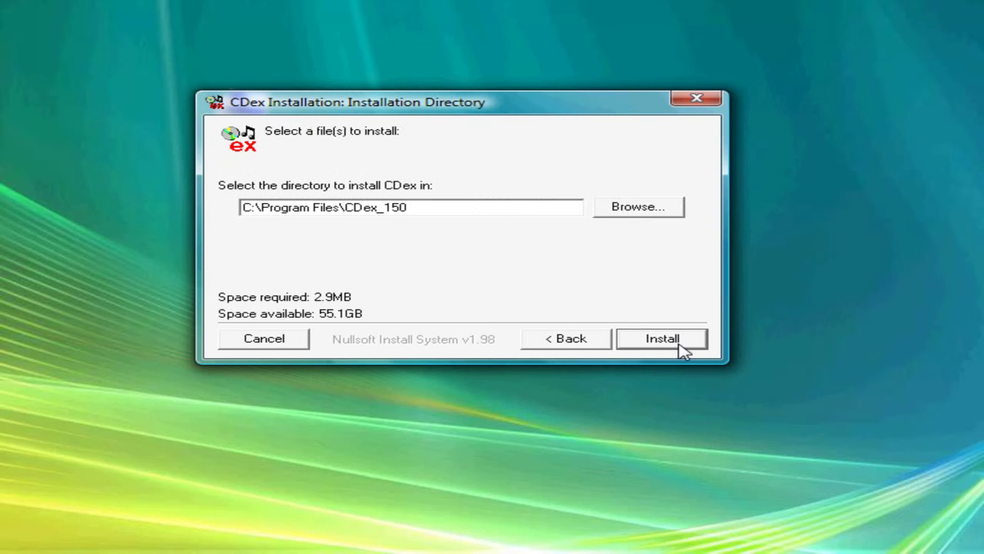
click(681, 349)
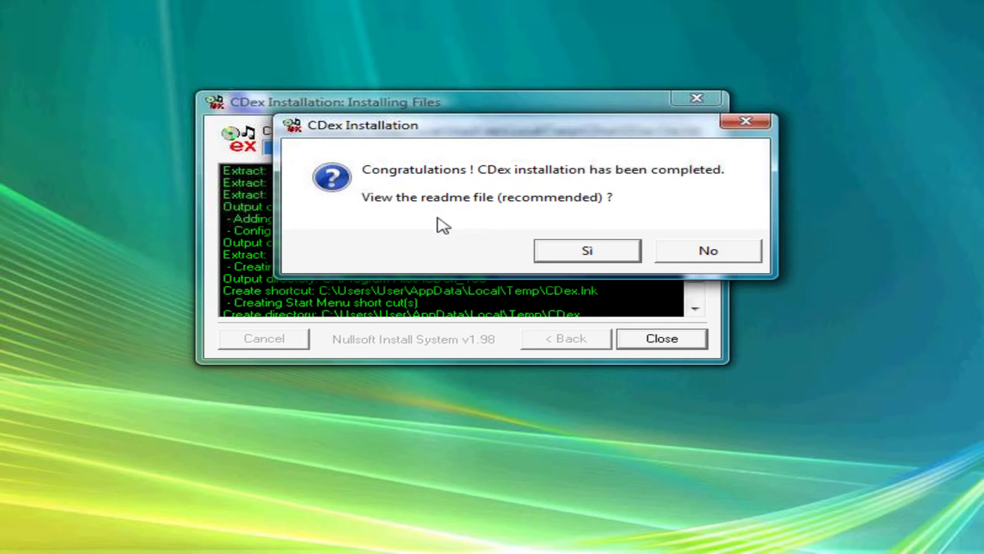
click(709, 256)
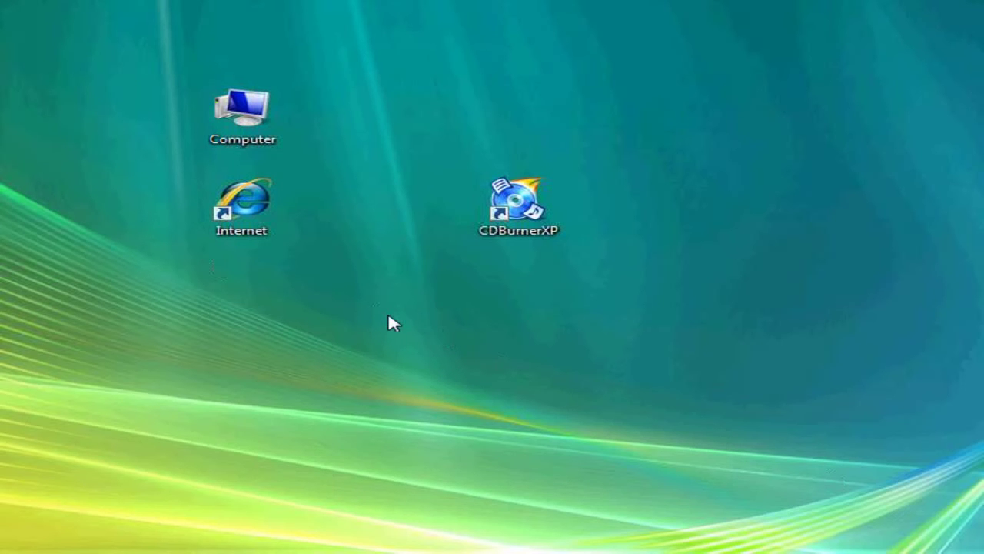
Open the CDex_150 program folder inside Programmi on Disco locale (C:).
double_click(244, 113)
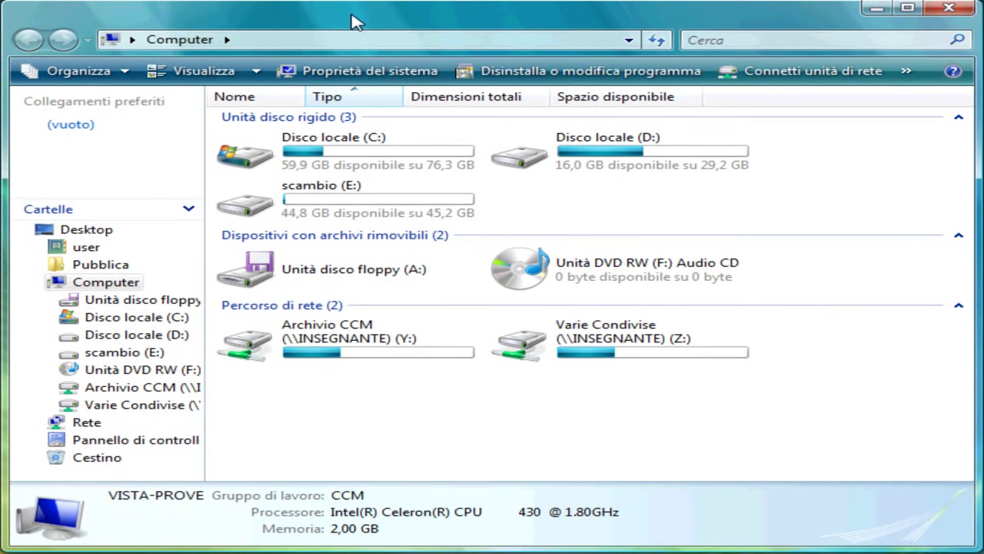
double_click(250, 160)
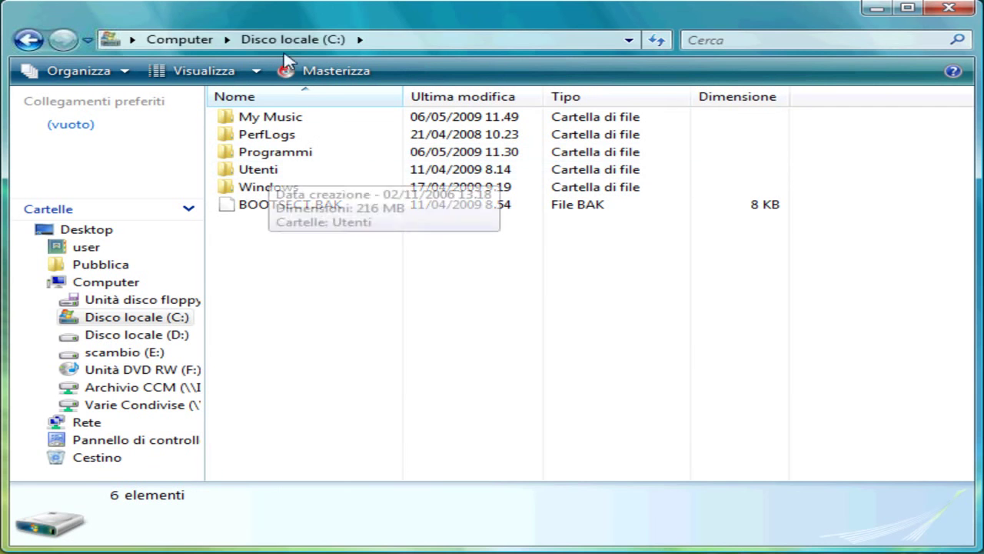
double_click(315, 153)
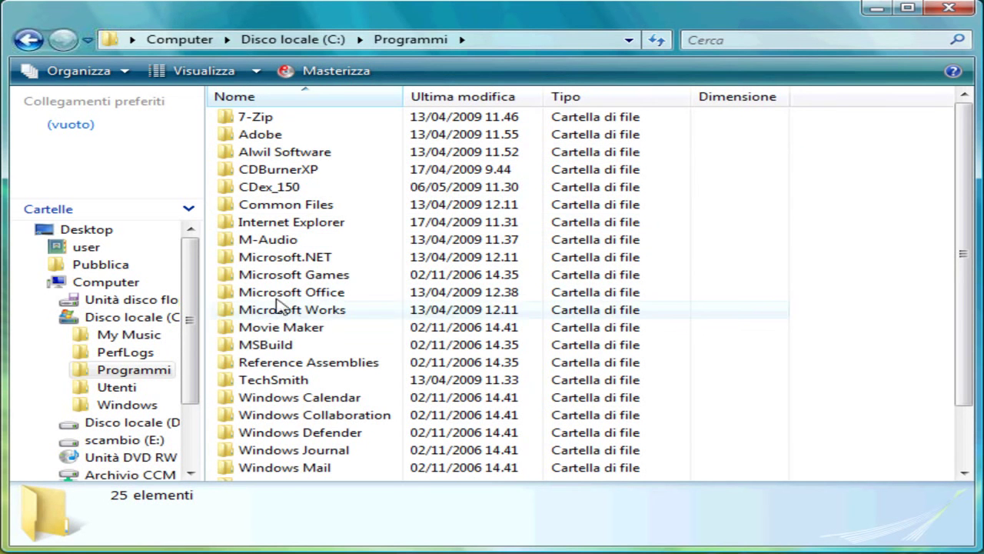
mouse_move(279, 300)
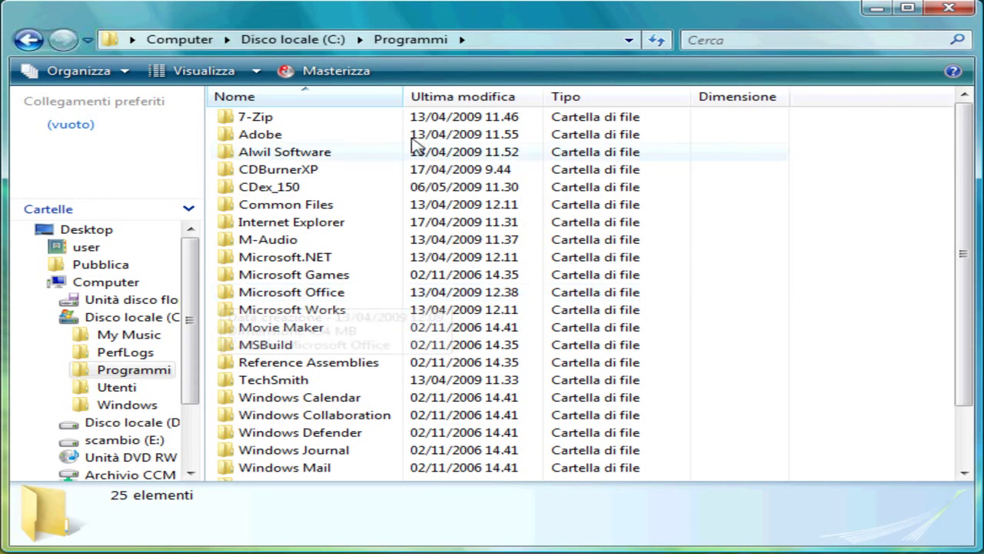
mouse_move(292, 146)
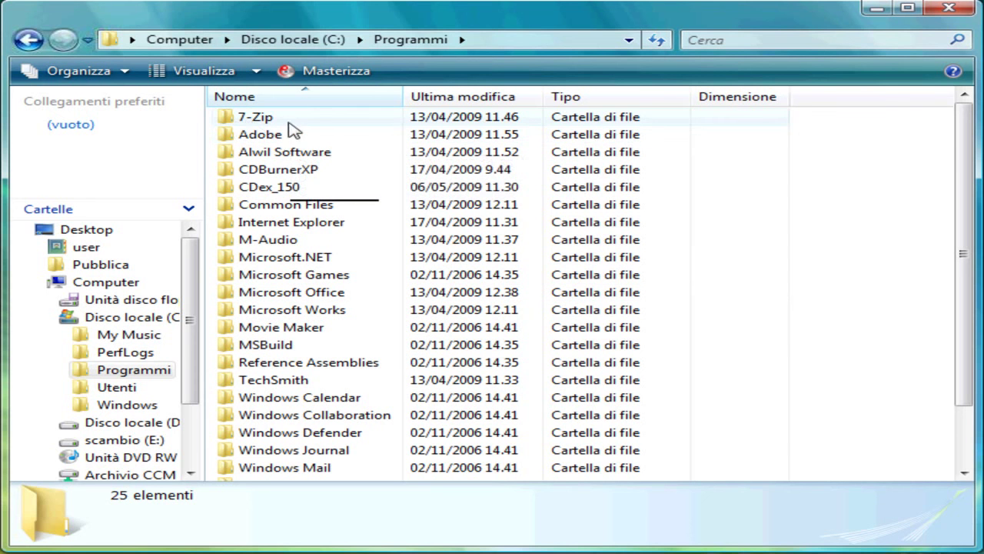
click(268, 191)
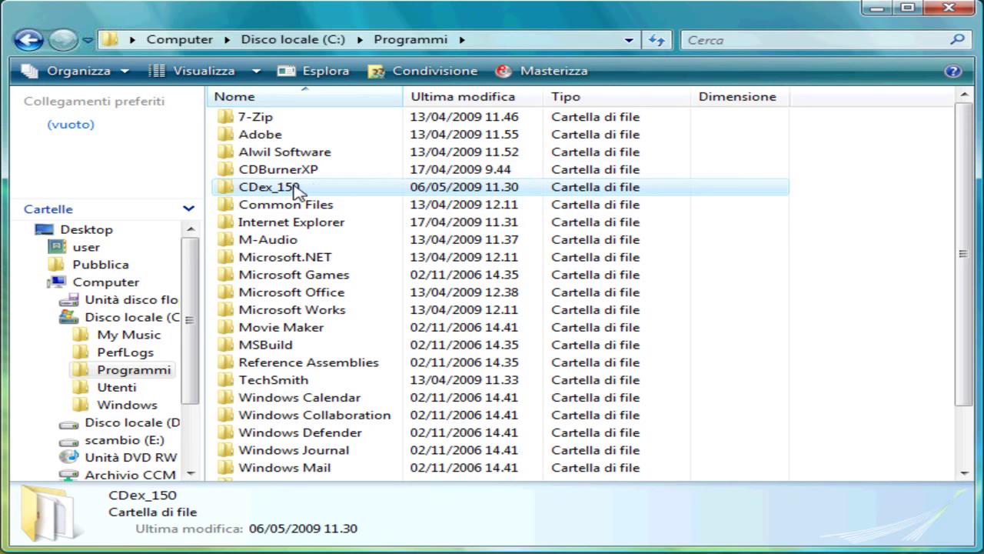
mouse_move(310, 187)
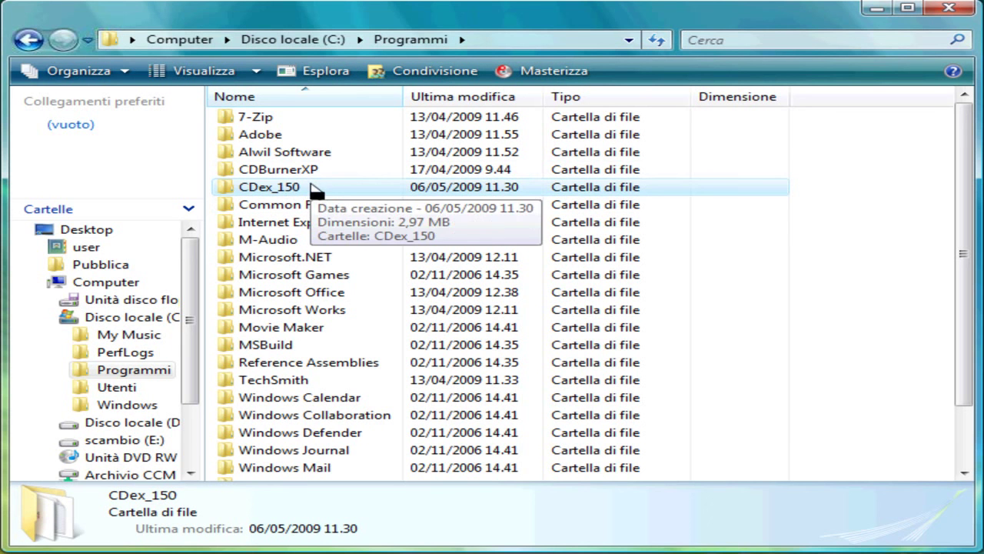
double_click(258, 190)
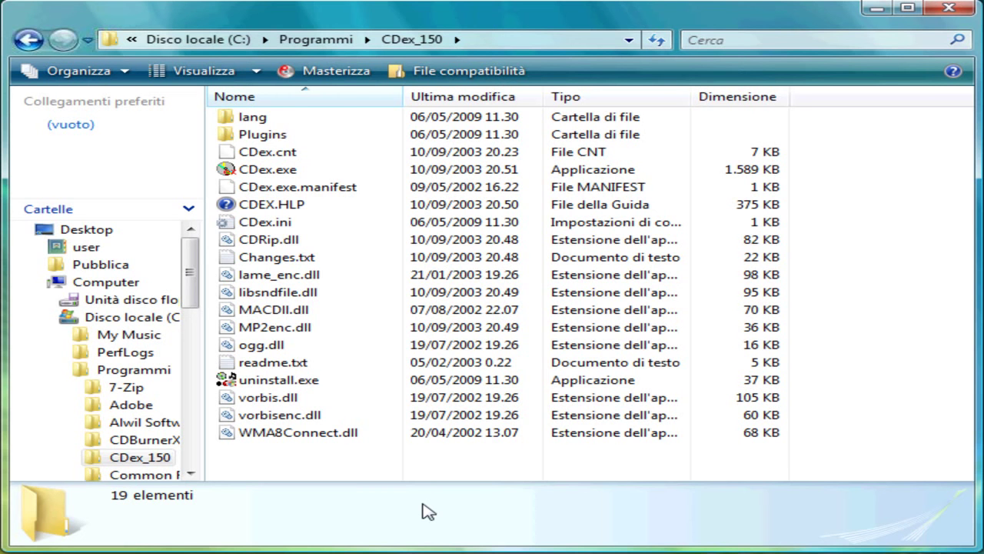
Create a desktop shortcut to CDex.exe with Invia a > Desktop (crea collegamento).
click(254, 170)
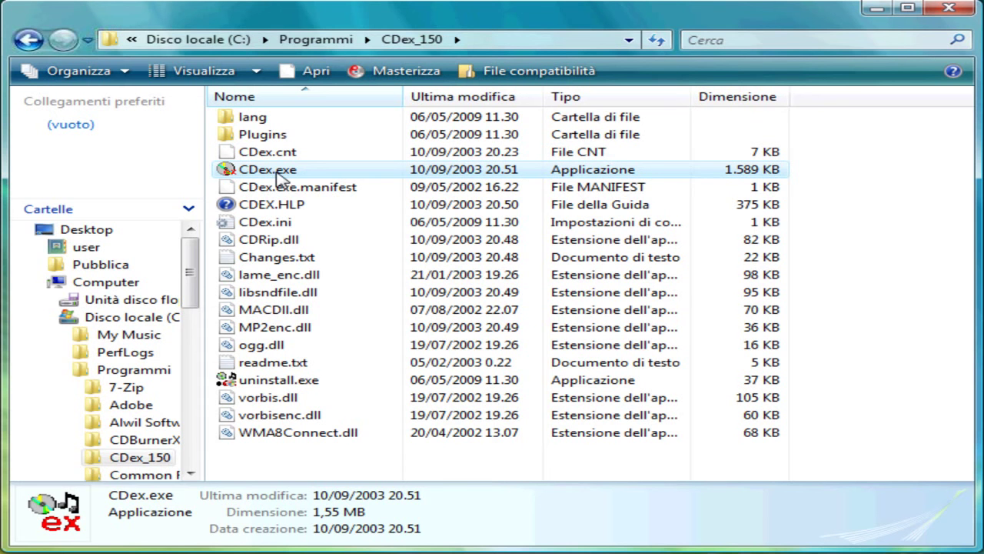
mouse_move(278, 175)
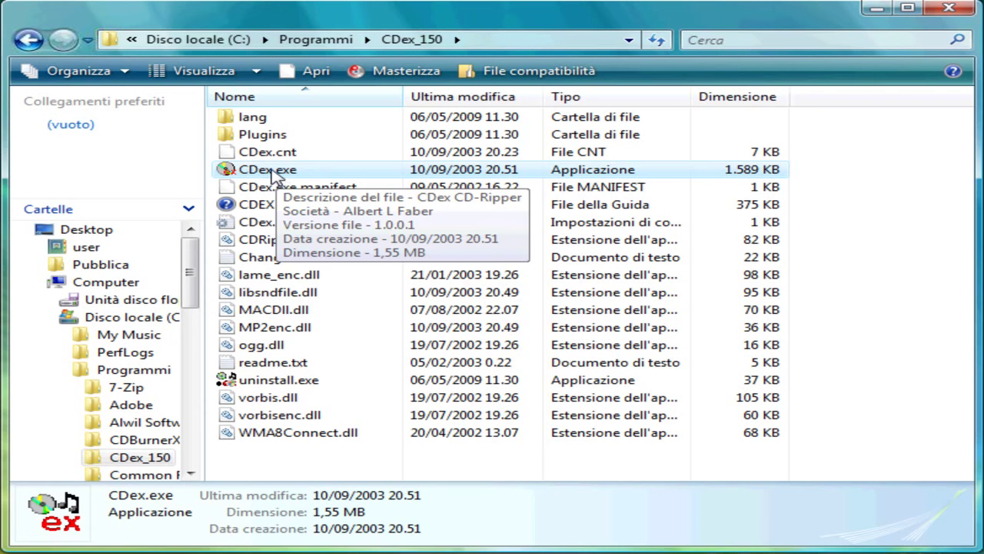
right_click(268, 171)
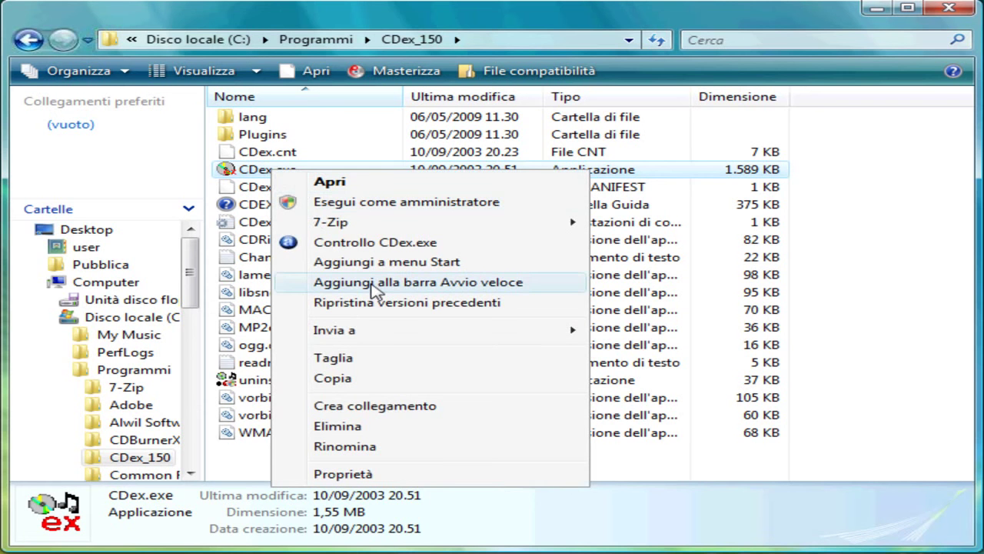
mouse_move(355, 338)
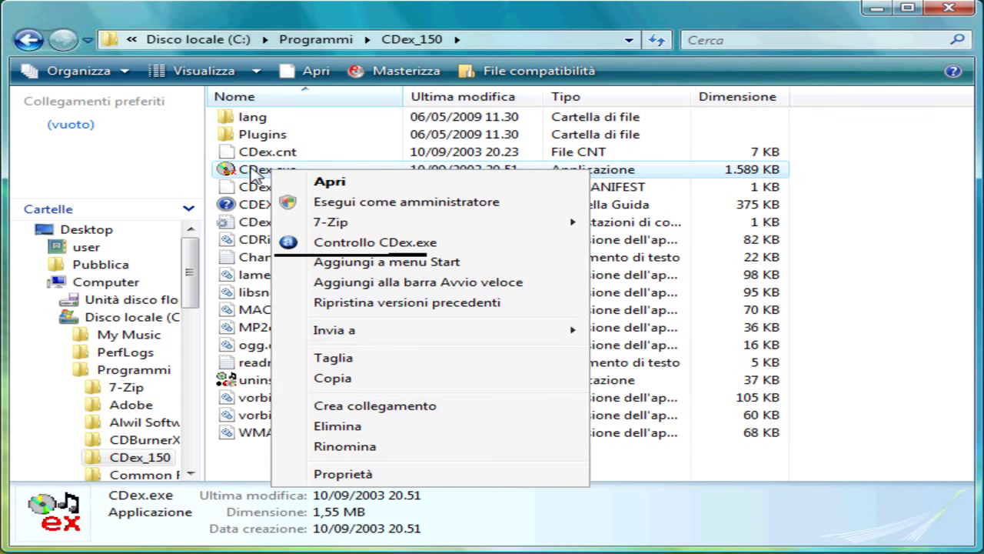
click(252, 171)
right_click(252, 171)
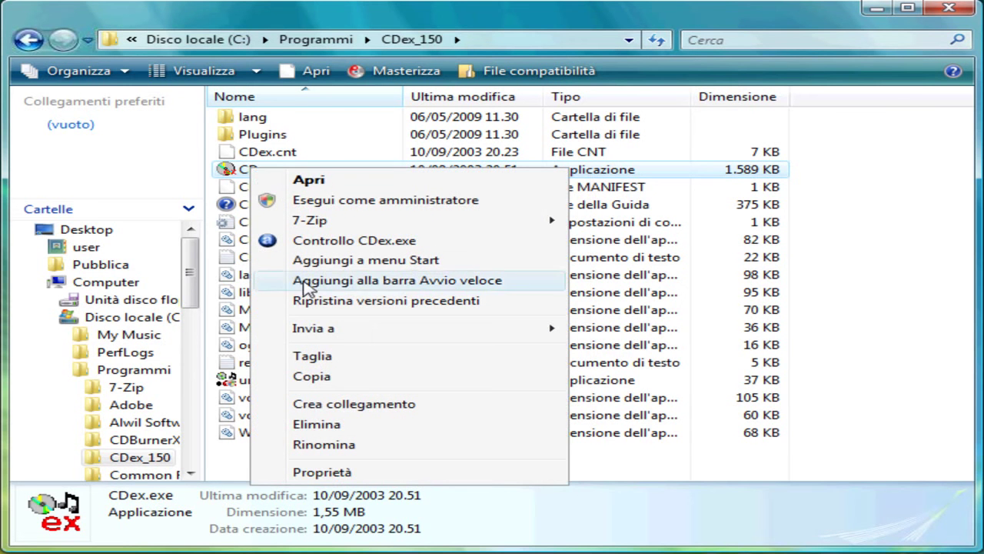
mouse_move(315, 338)
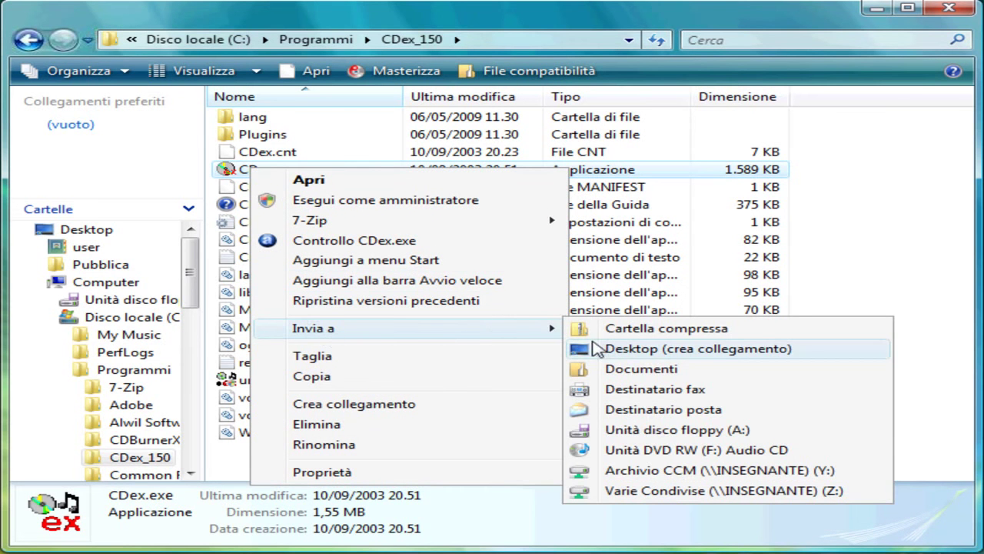
click(659, 350)
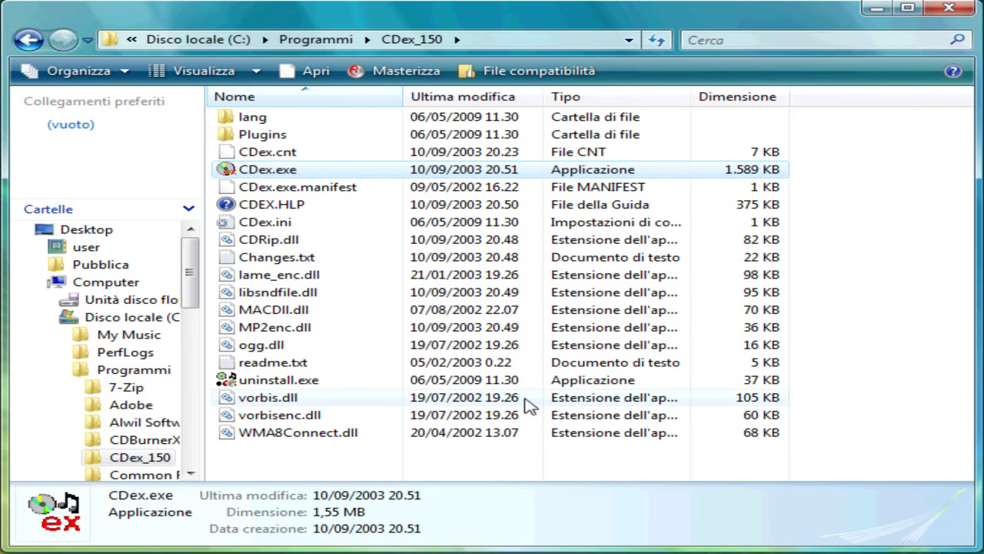
Close the folder window and place the new CDex shortcut between the Internet and CDBurnerXP icons on the desktop.
click(948, 9)
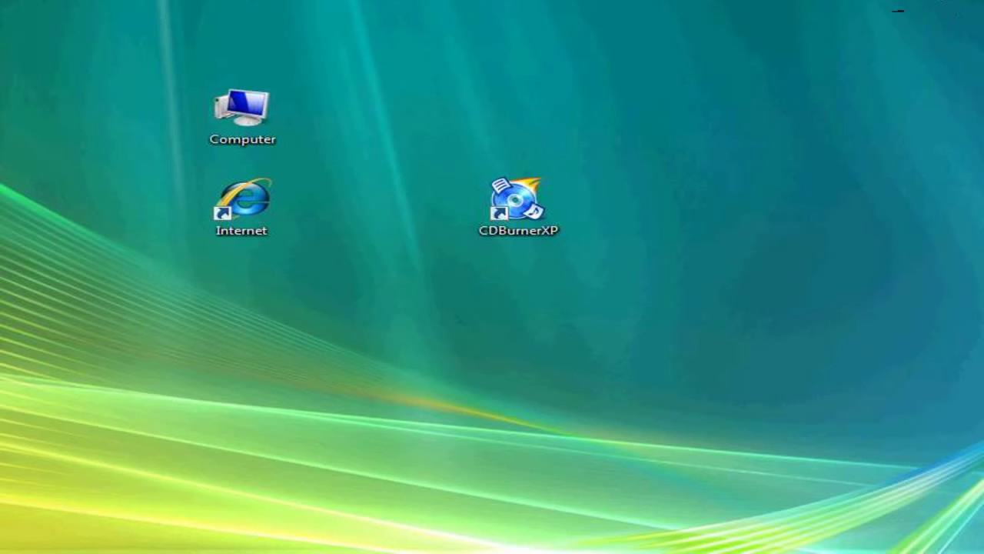
drag(5, 48, 426, 242)
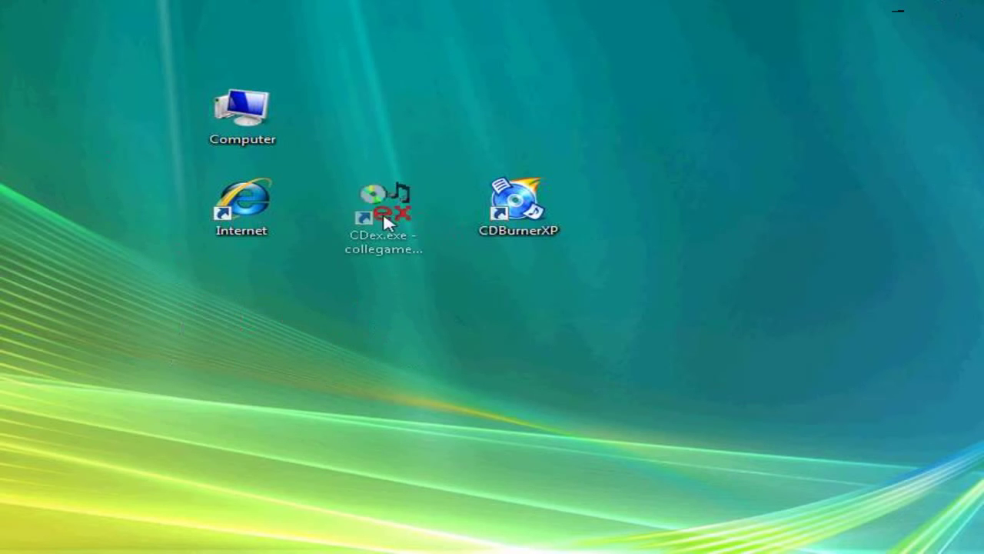
drag(383, 212, 383, 213)
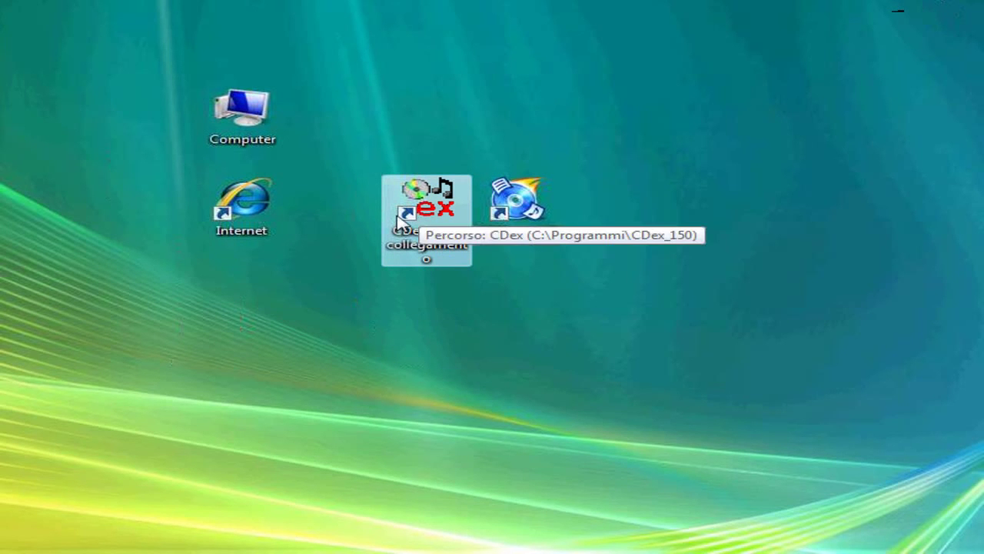
Launch CDex from its desktop shortcut.
click(429, 346)
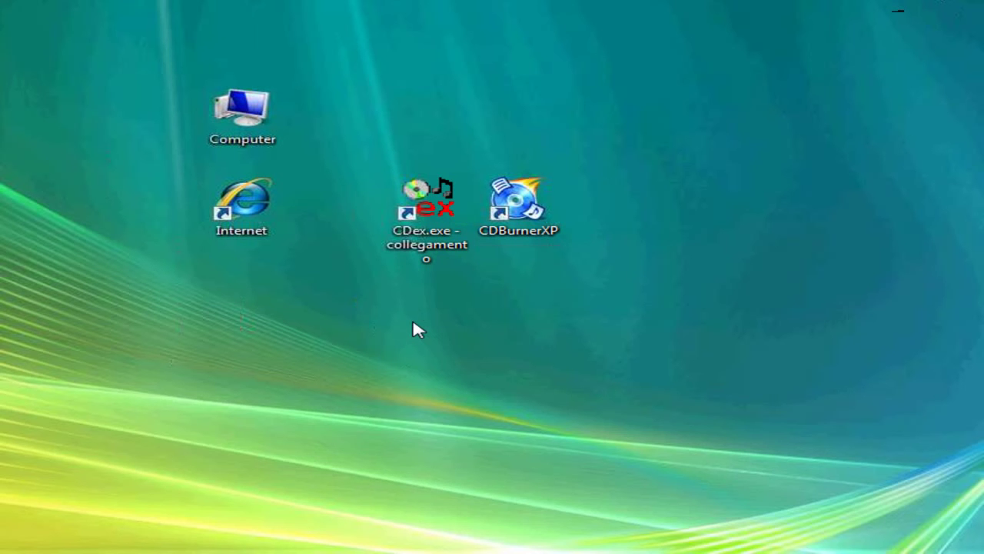
double_click(431, 225)
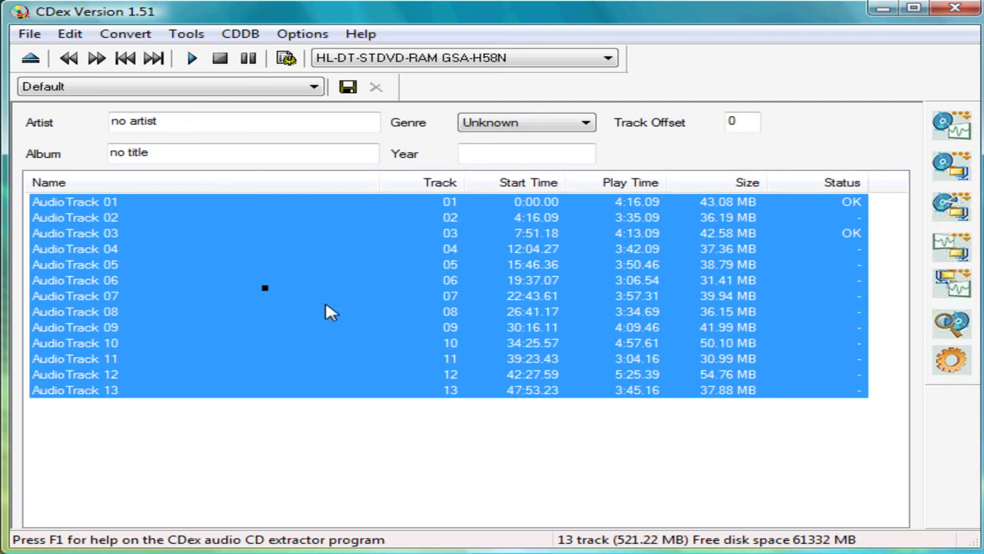
Minimize CDex, create a desktop folder named Musica and place it beside the CDBurnerXP icon.
click(882, 10)
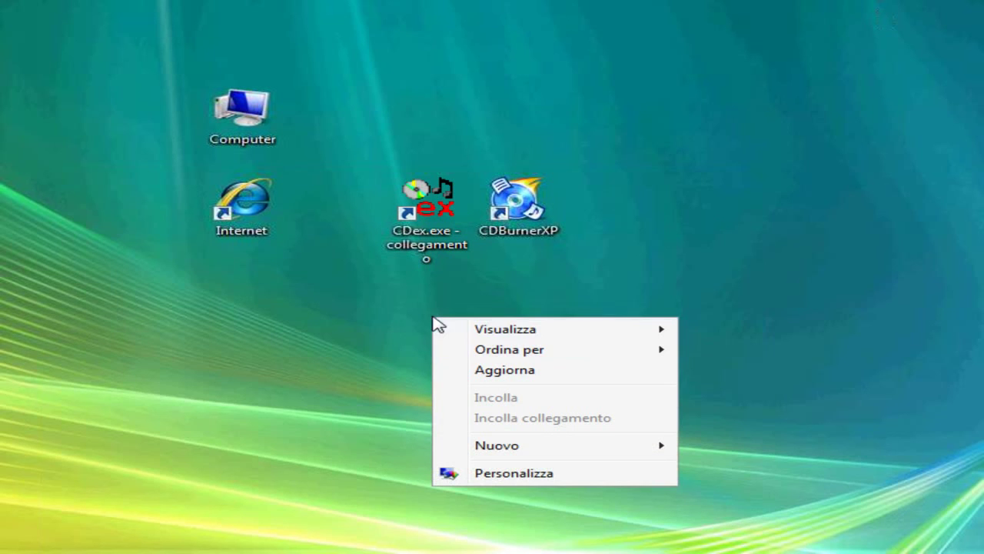
mouse_move(484, 449)
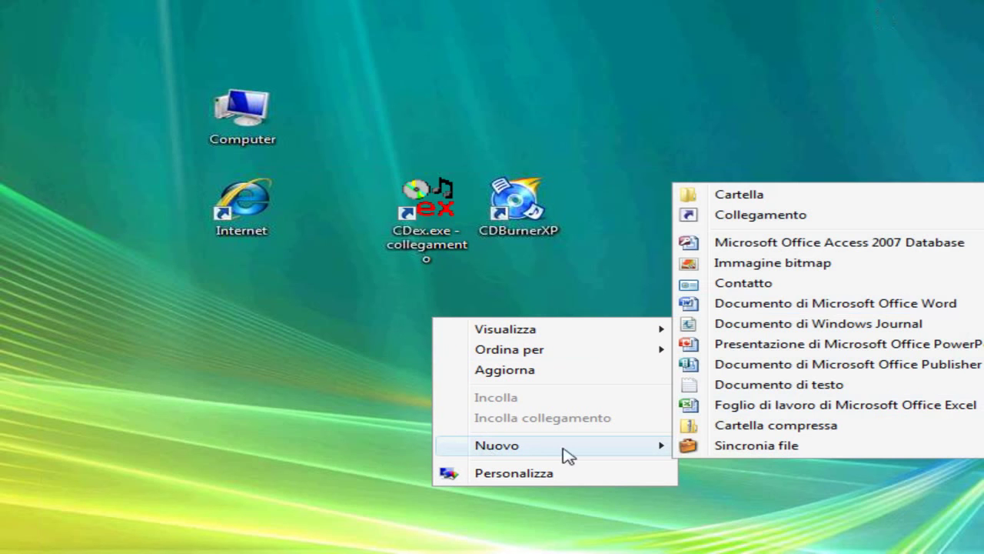
click(740, 196)
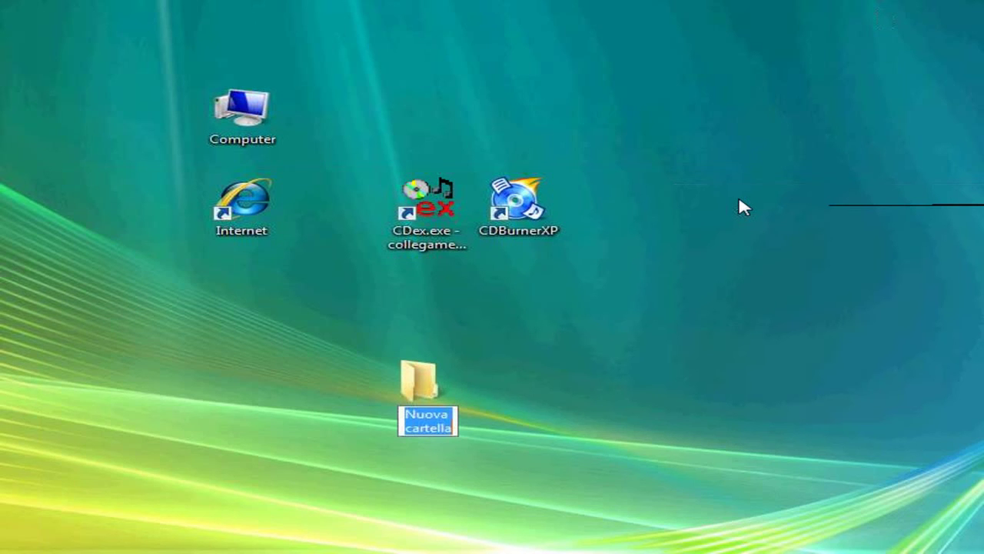
text(Musica)
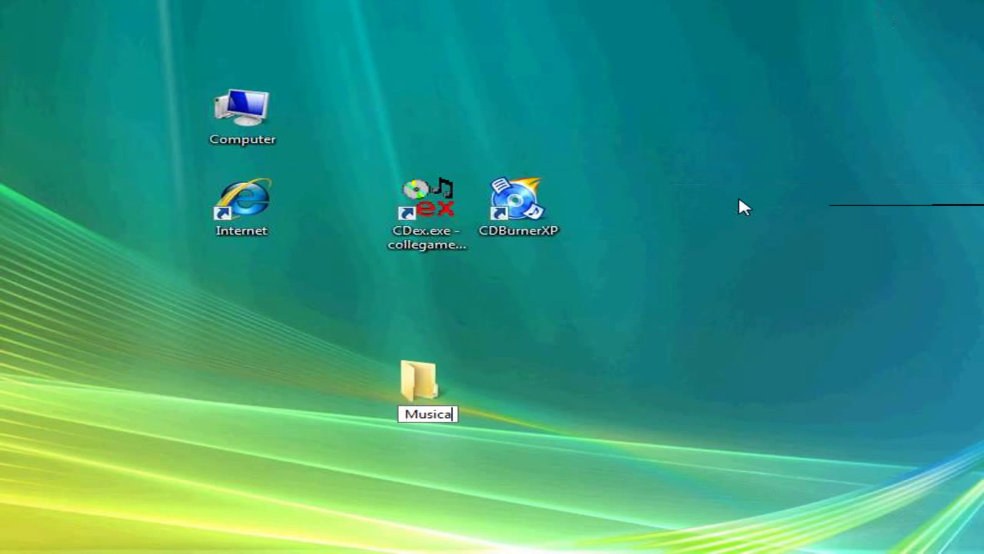
key(Return)
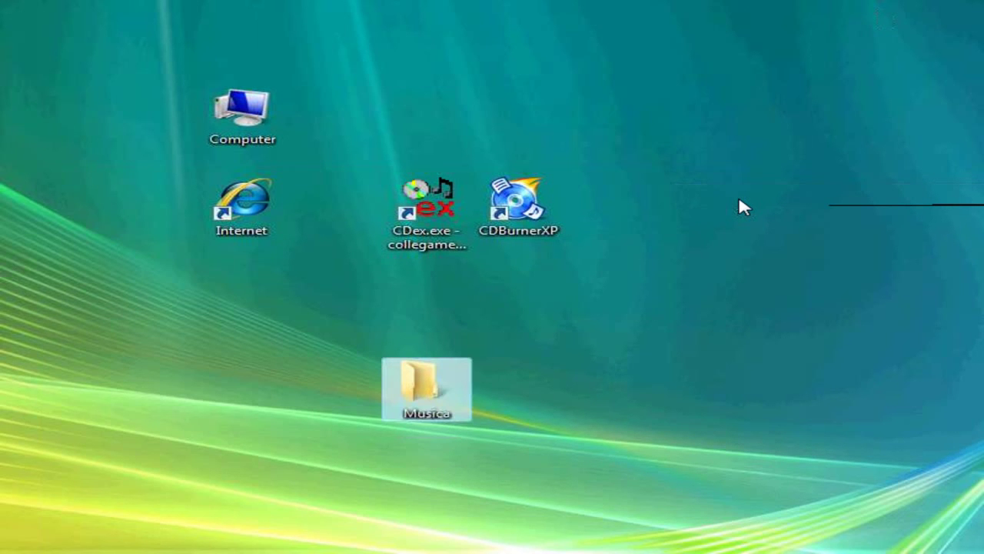
drag(439, 375, 622, 200)
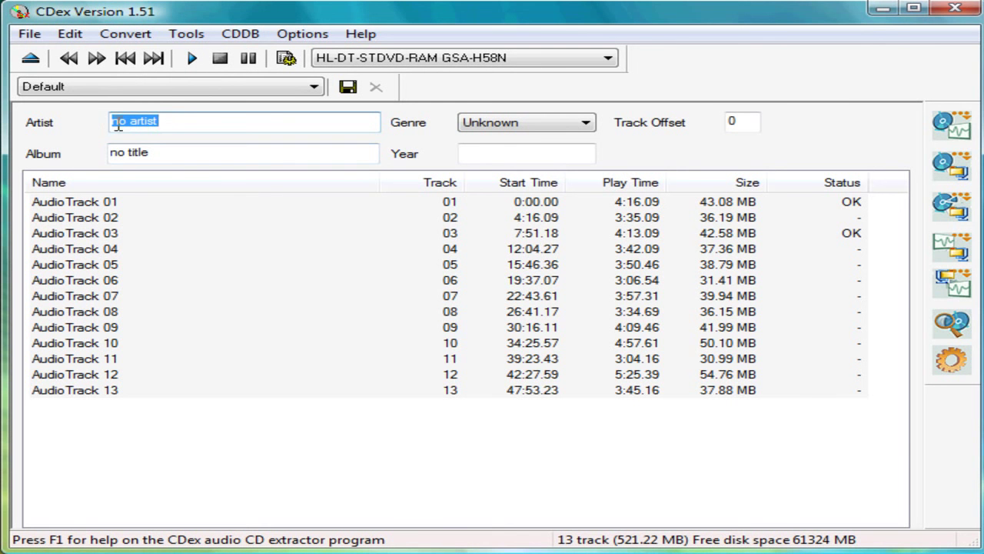
Replace the CD's artist placeholder in CDex with Tiziano Ferro.
click(177, 121)
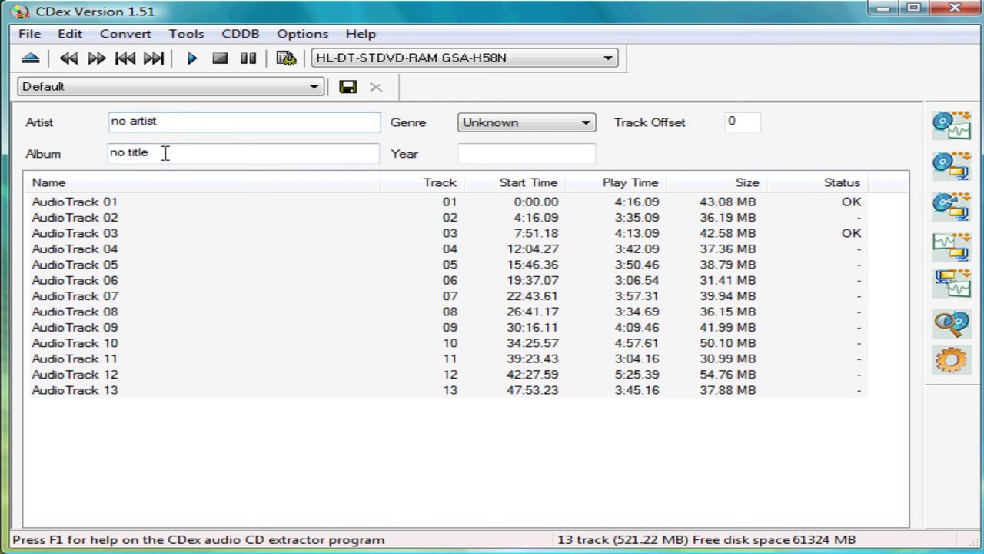
key(BackSpace)
key(BackSpace)
key(BackSpace)
key(BackSpace)
key(BackSpace)
key(BackSpace)
key(BackSpace)
key(BackSpace)
key(BackSpace)
text(Tiziano Ferro)
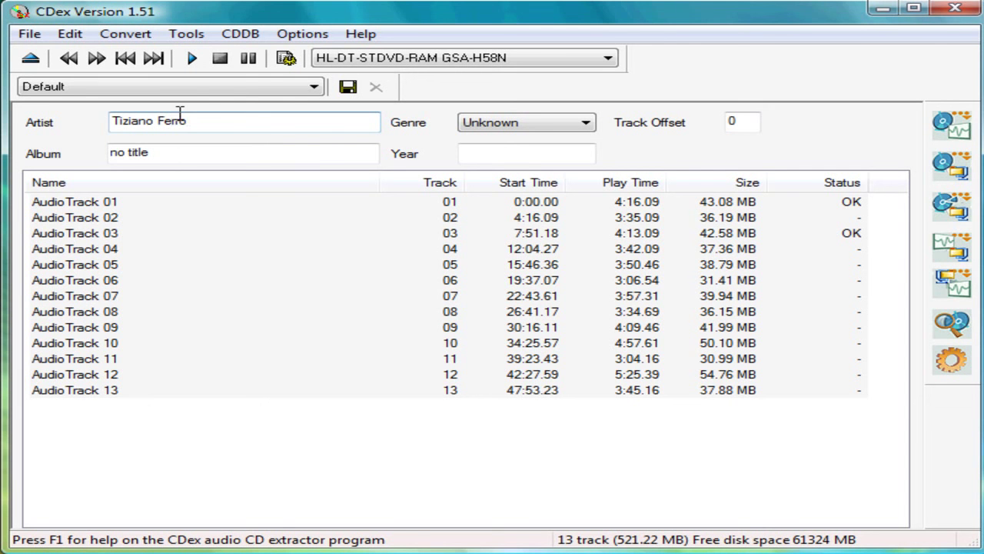
Set the CD's album title to Alla mia età.
drag(158, 149, 77, 147)
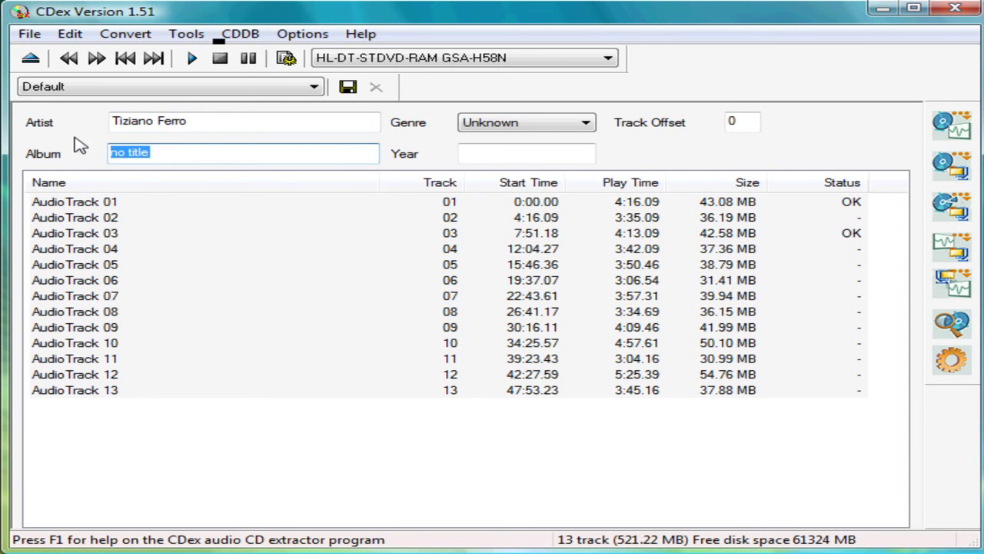
text(Alla mia)
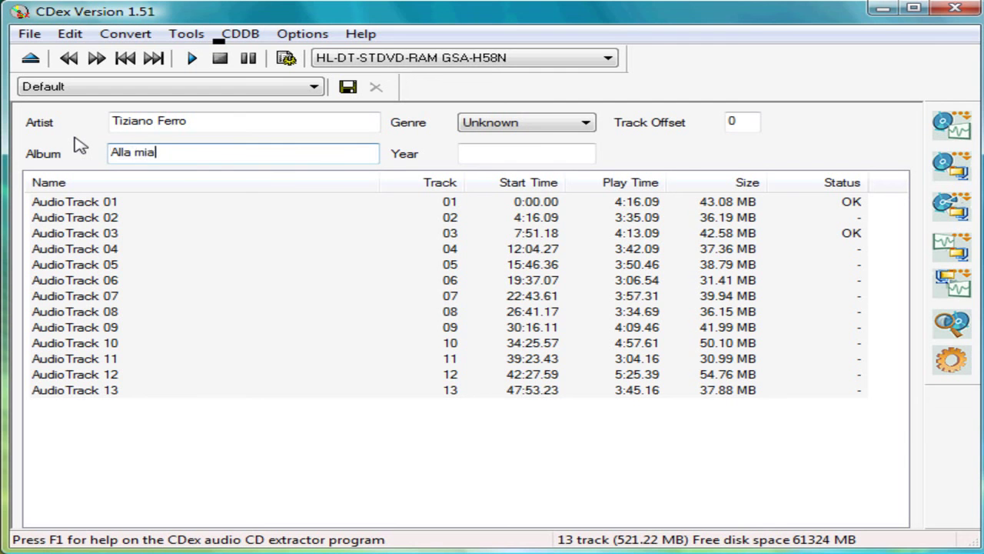
text( età)
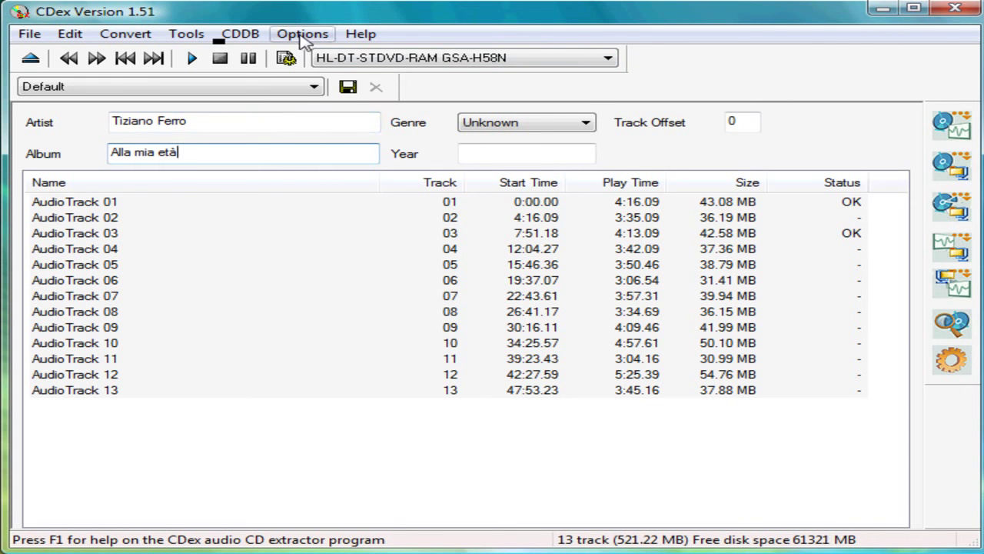
In the CDex filename settings, set the WAV -> MP3 output directory to the Musica folder on the desktop.
click(303, 36)
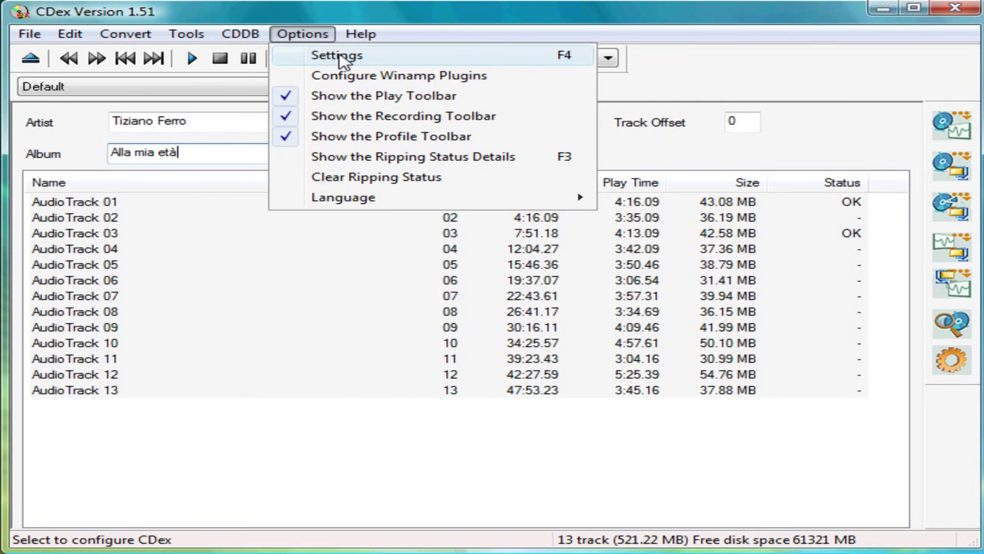
click(377, 59)
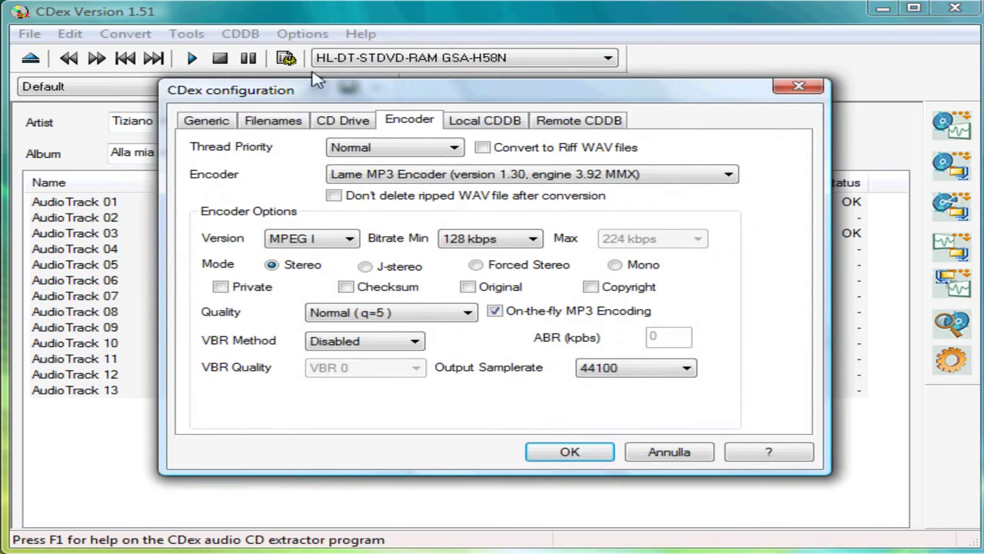
click(277, 125)
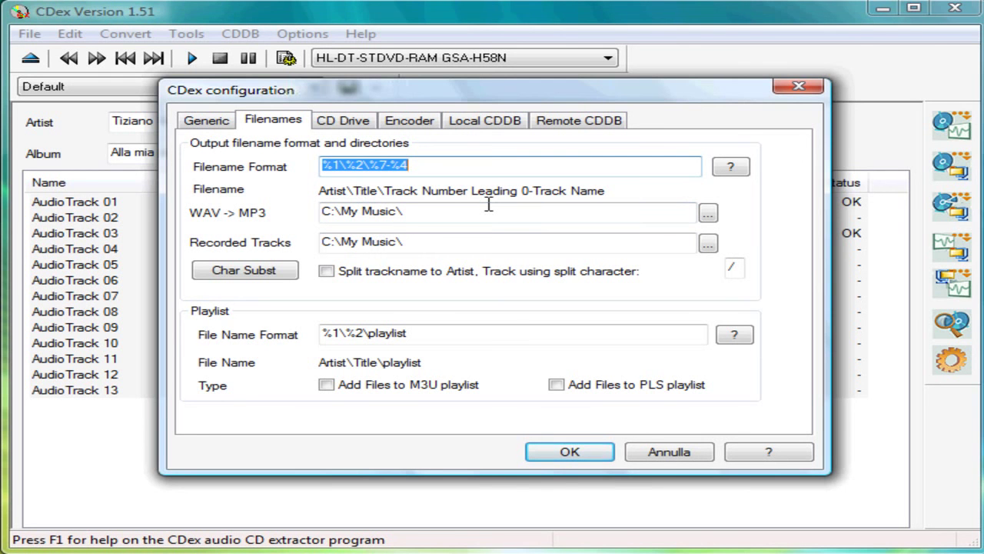
click(715, 218)
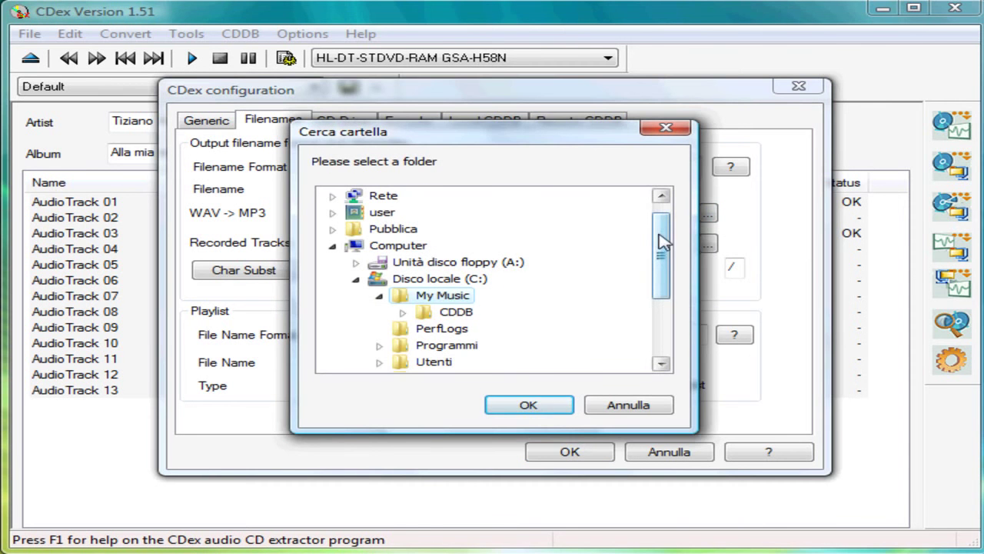
drag(663, 283, 663, 249)
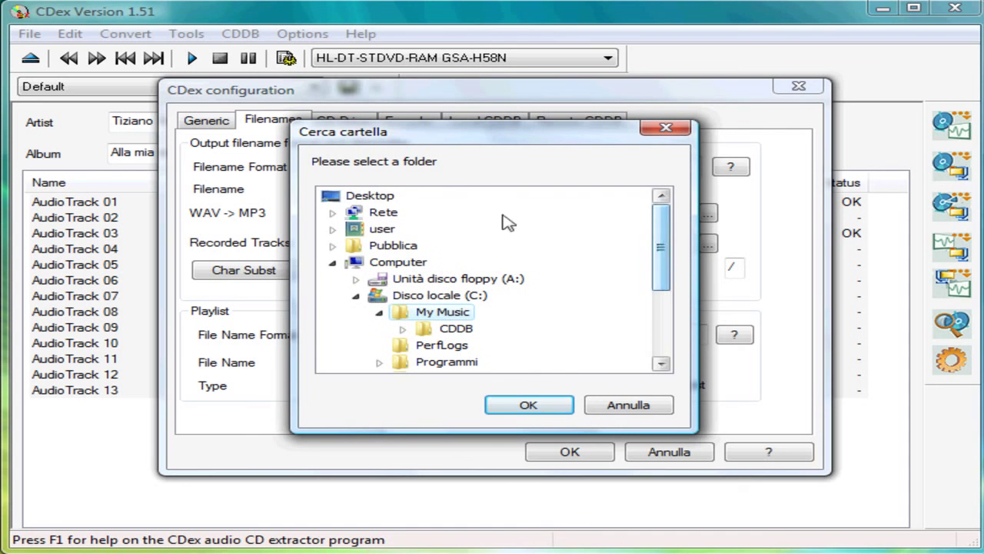
click(371, 197)
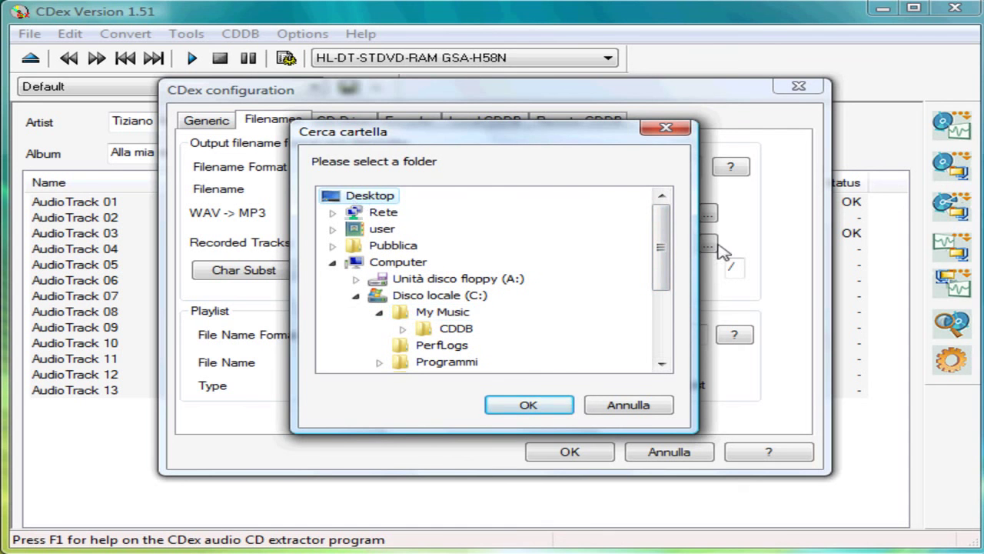
drag(668, 245, 676, 333)
click(386, 366)
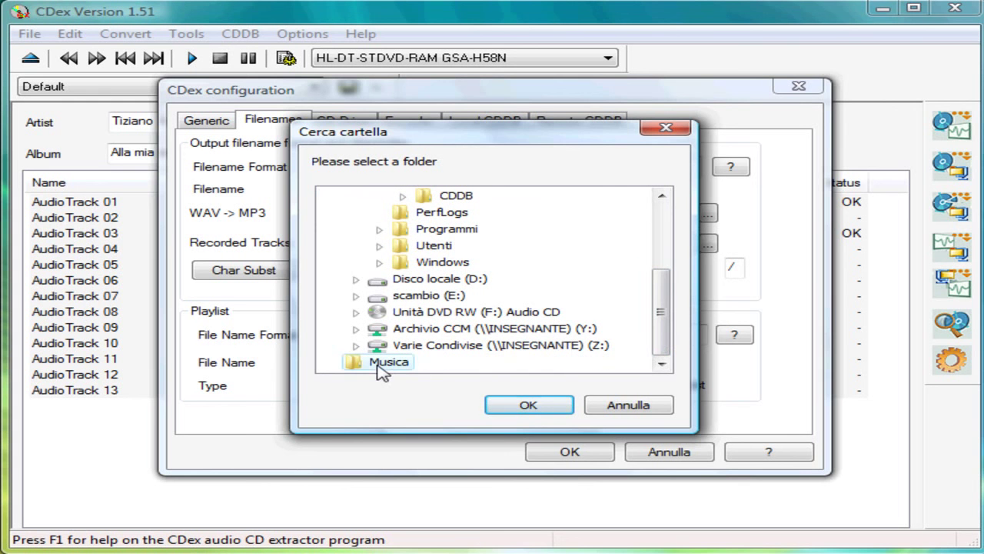
click(515, 409)
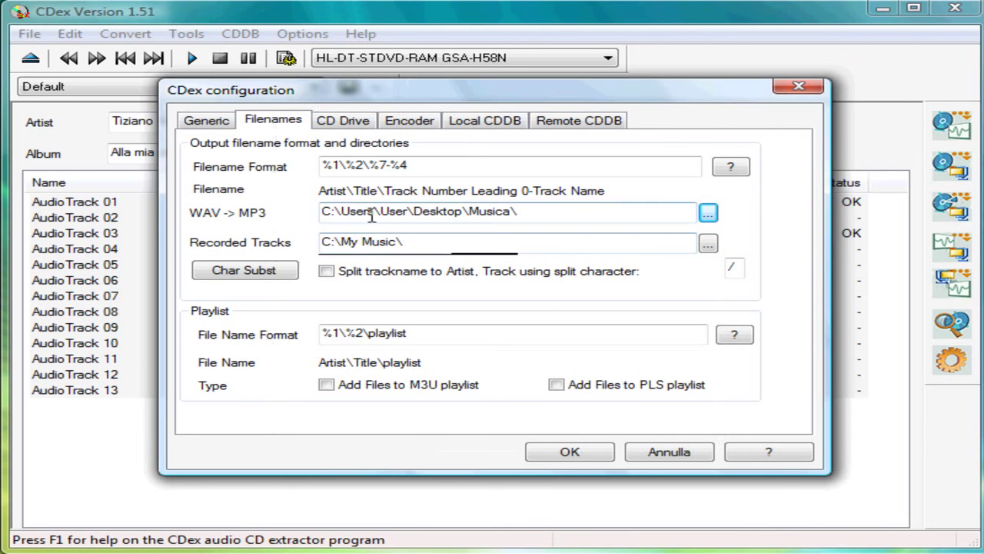
Set the Recorded Tracks directory to the desktop's Musica folder as well and accept the configuration.
click(711, 245)
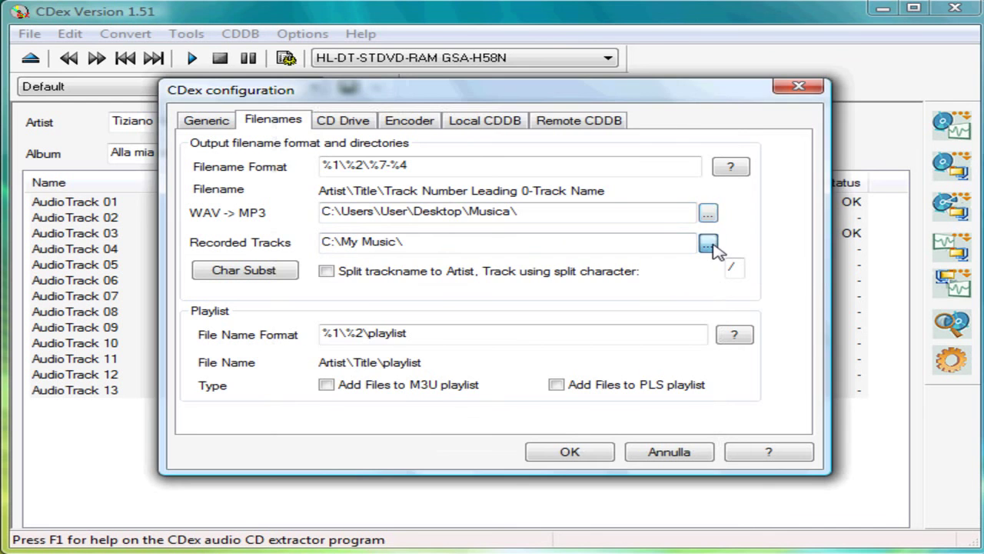
drag(664, 268, 672, 335)
click(404, 363)
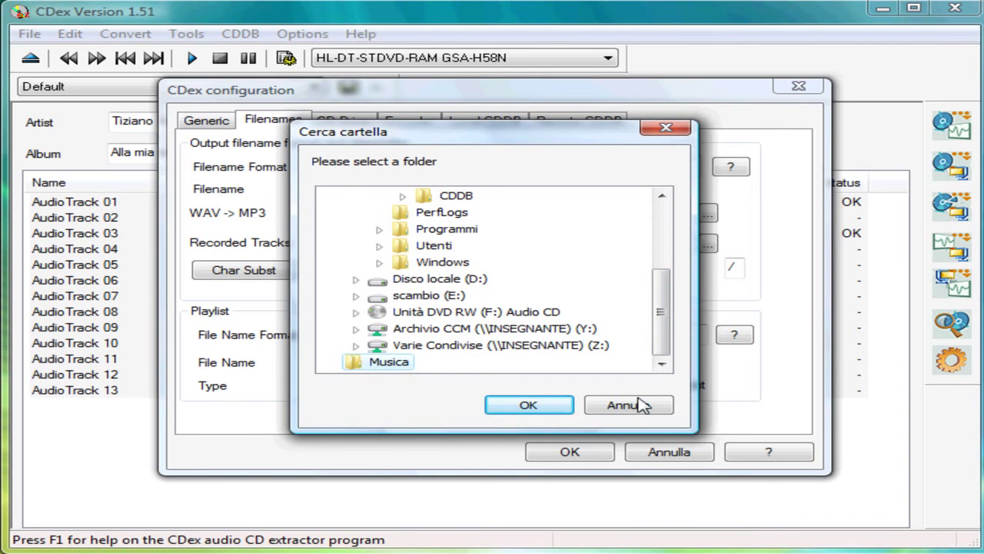
click(531, 406)
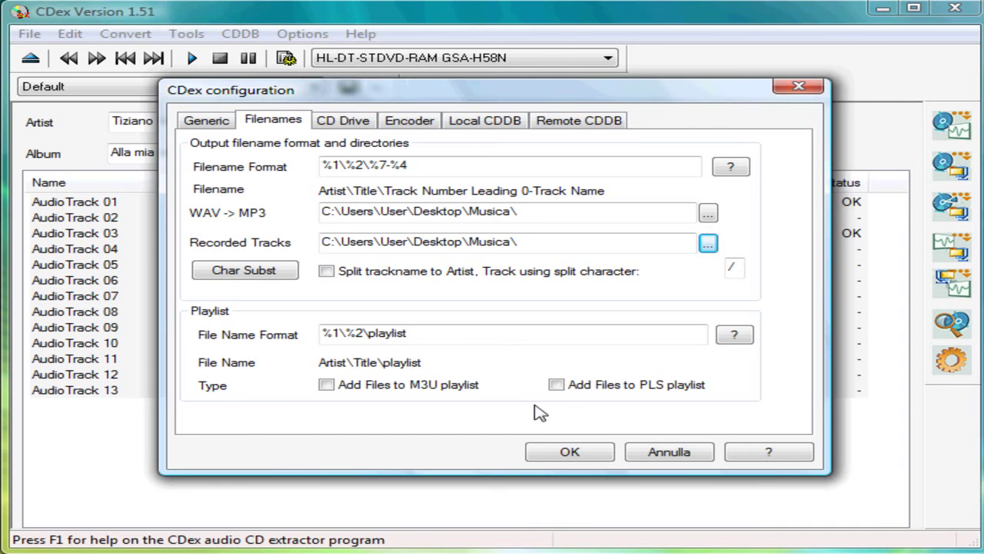
click(555, 451)
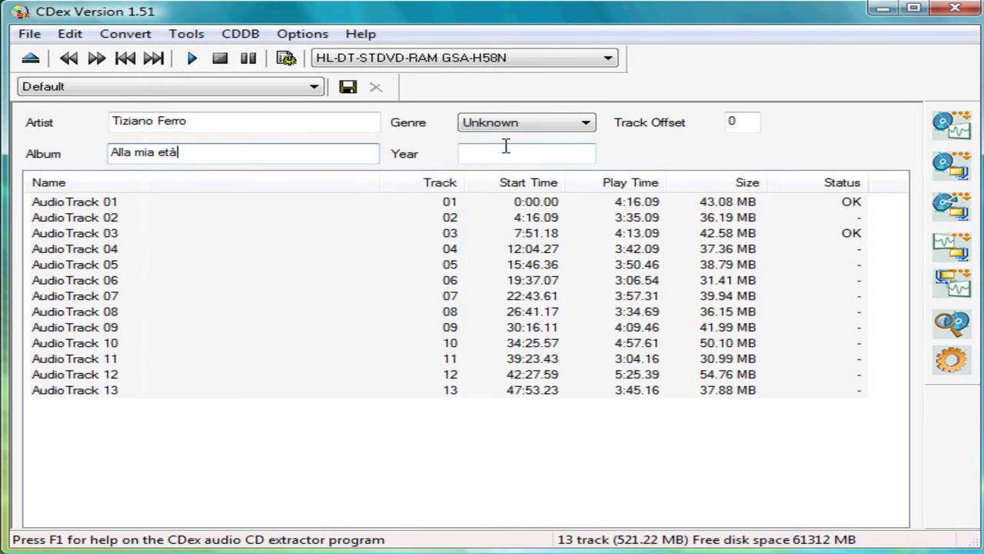
Select AudioTrack 05 and AudioTrack 09 together and extract them from the CD to compressed audio files.
click(100, 267)
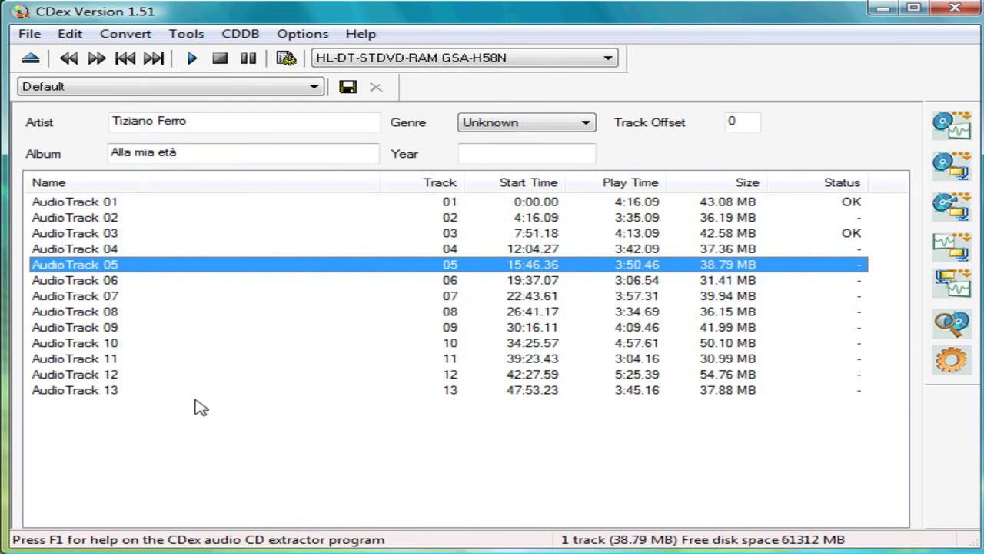
ctrl+click(123, 329)
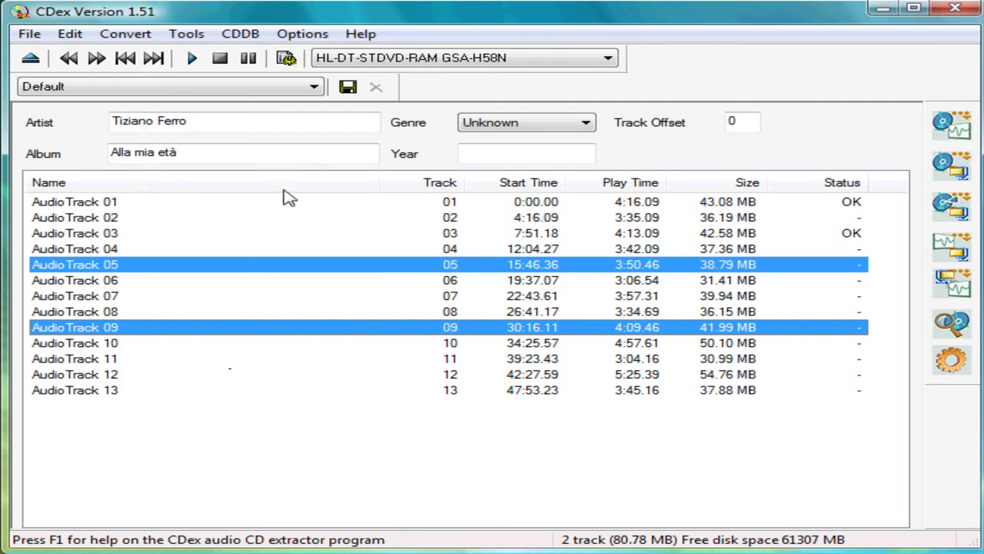
click(125, 34)
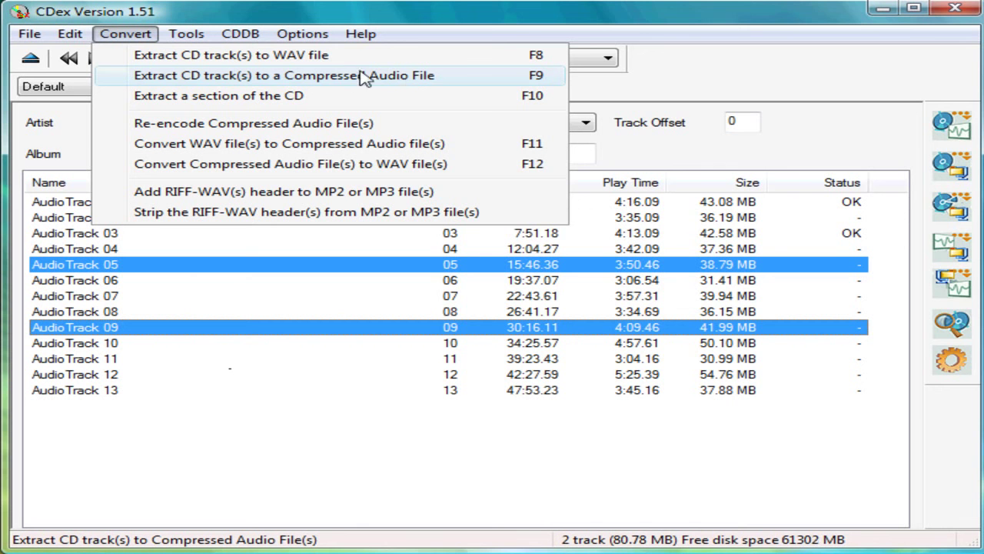
click(322, 76)
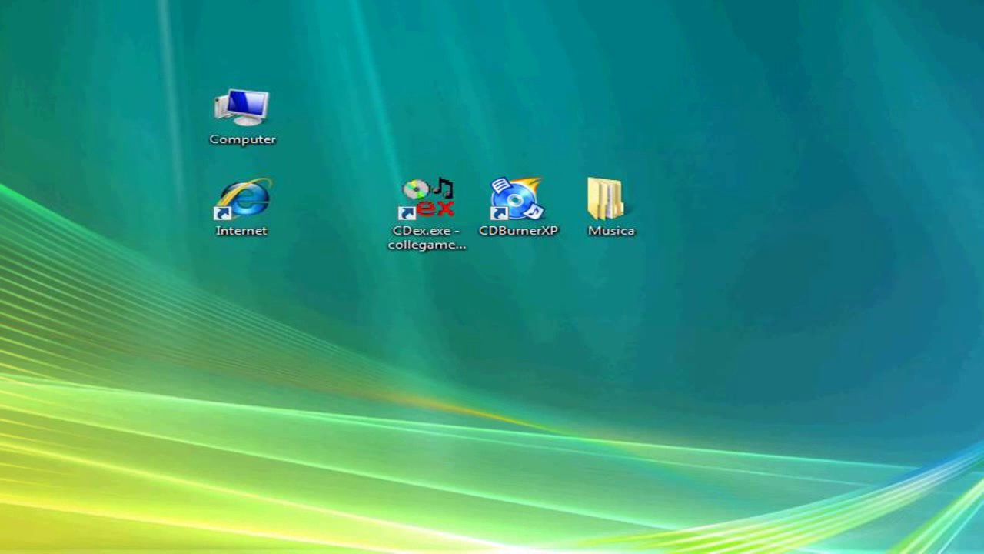
Open the Musica folder on the desktop, go into Tiziano Ferro > Alla mia età, and select 05-AudioTrack 05.mp3.
double_click(605, 213)
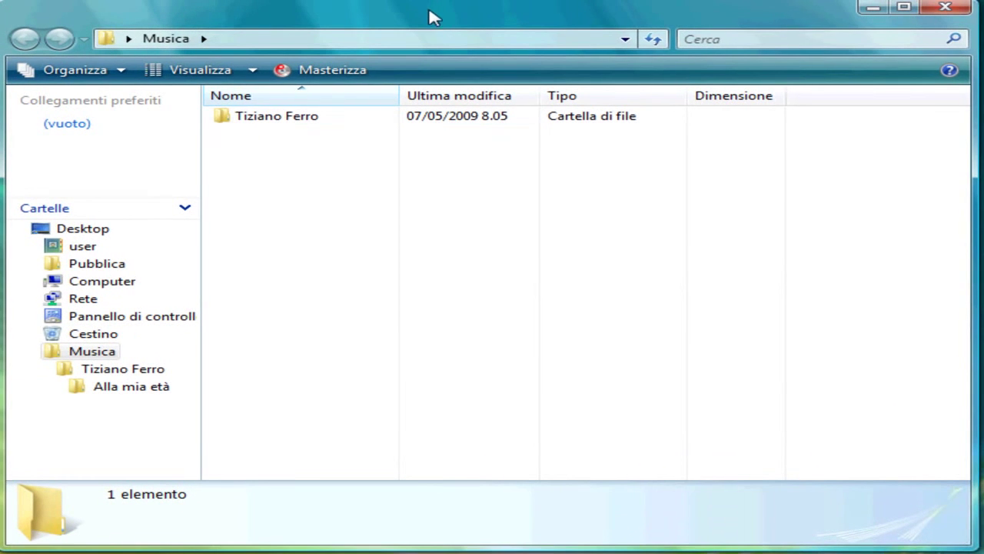
mouse_move(274, 125)
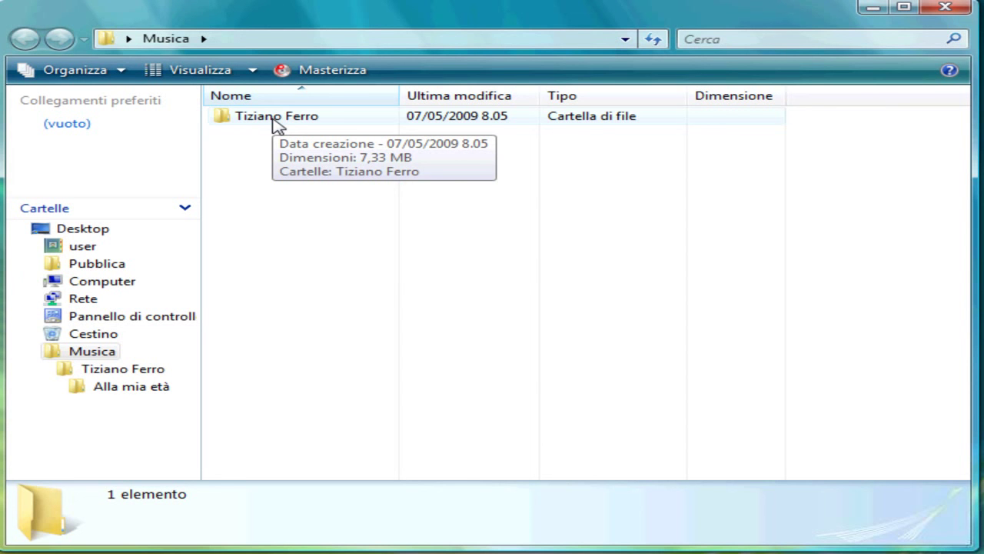
double_click(274, 123)
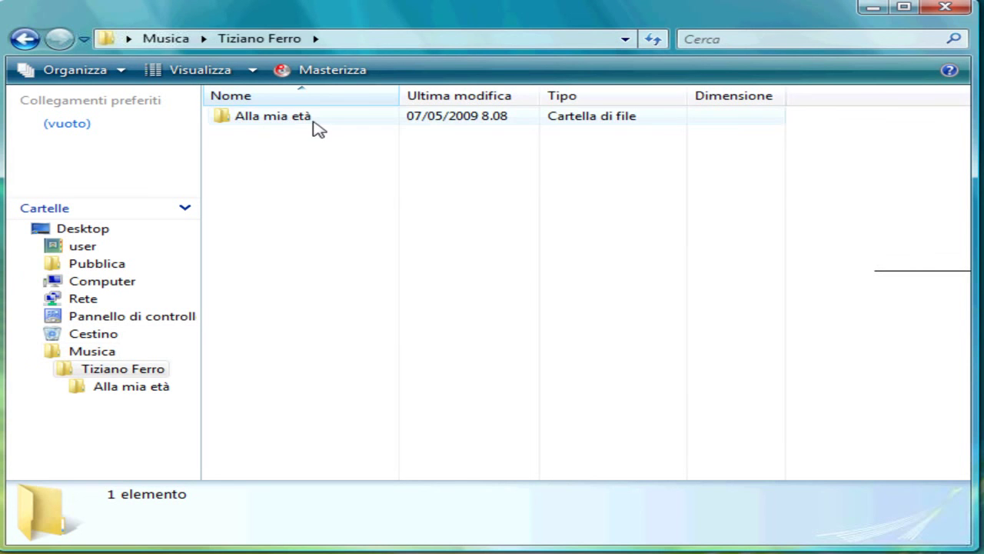
mouse_move(319, 129)
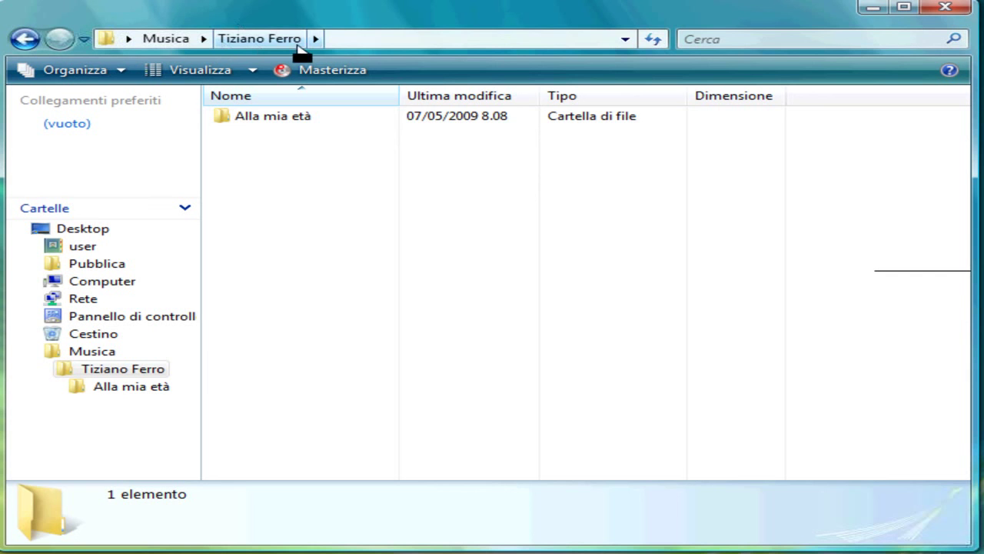
double_click(239, 118)
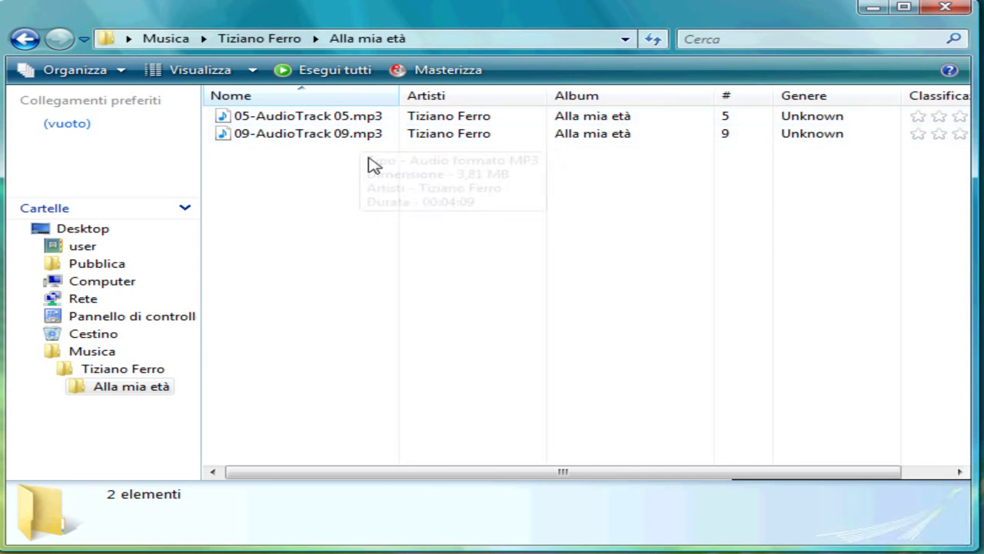
click(312, 121)
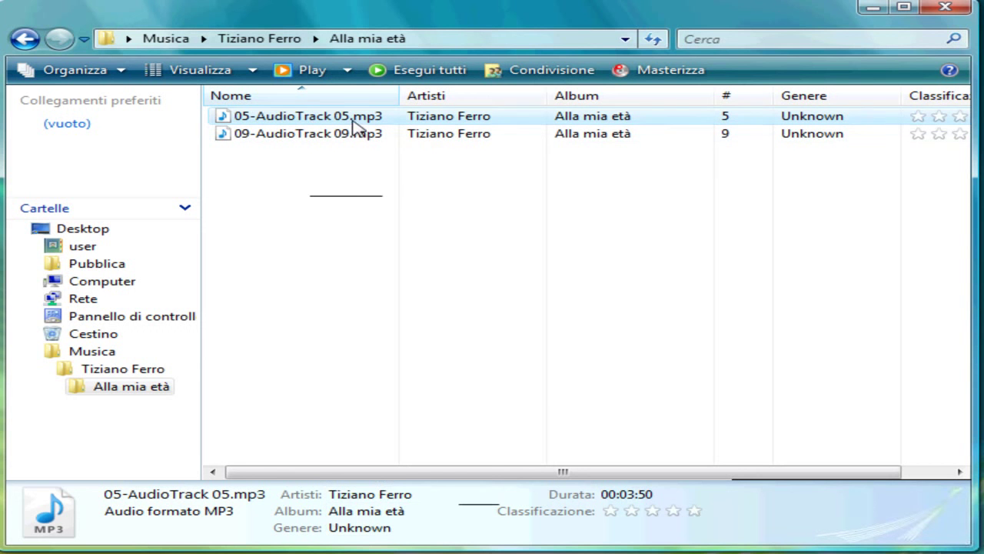
Play 09-AudioTrack 09.mp3 in Windows Media Player, completing the player's initial setup with the recommended quick settings (Impostazioni rapide).
mouse_move(354, 126)
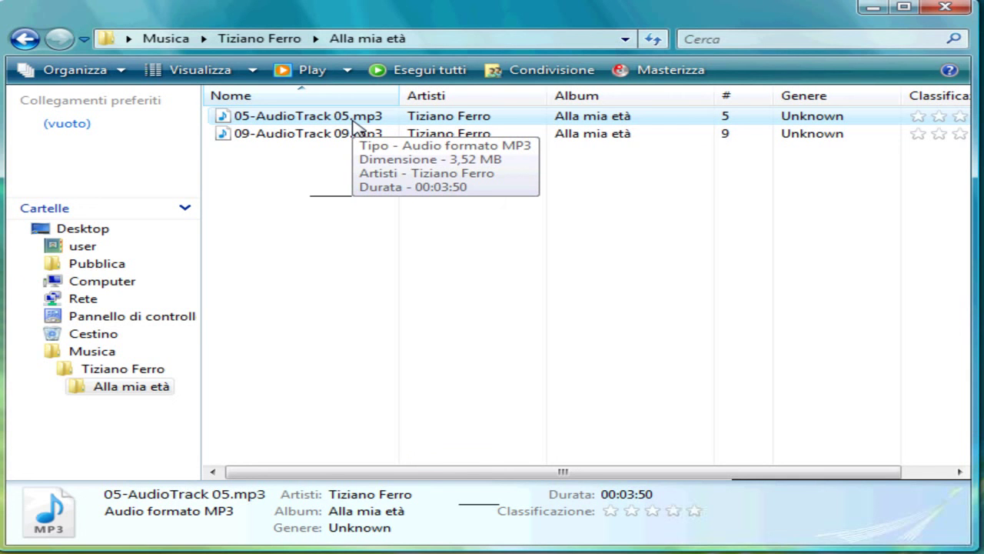
mouse_move(357, 145)
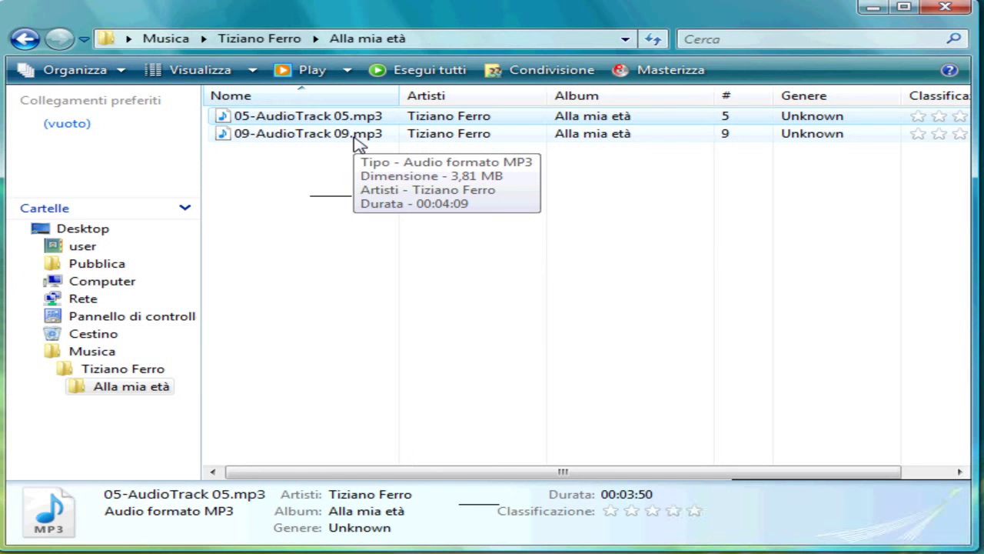
click(305, 177)
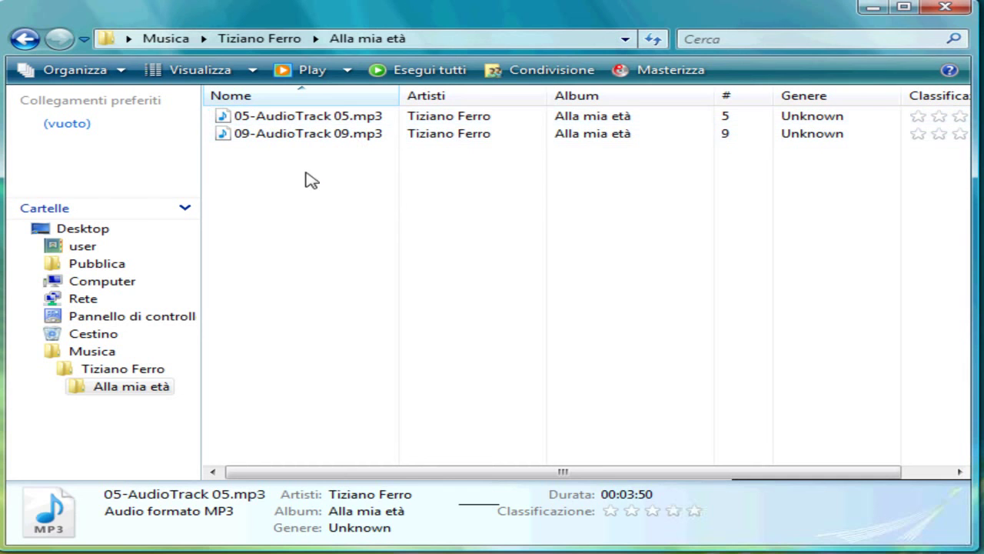
click(315, 142)
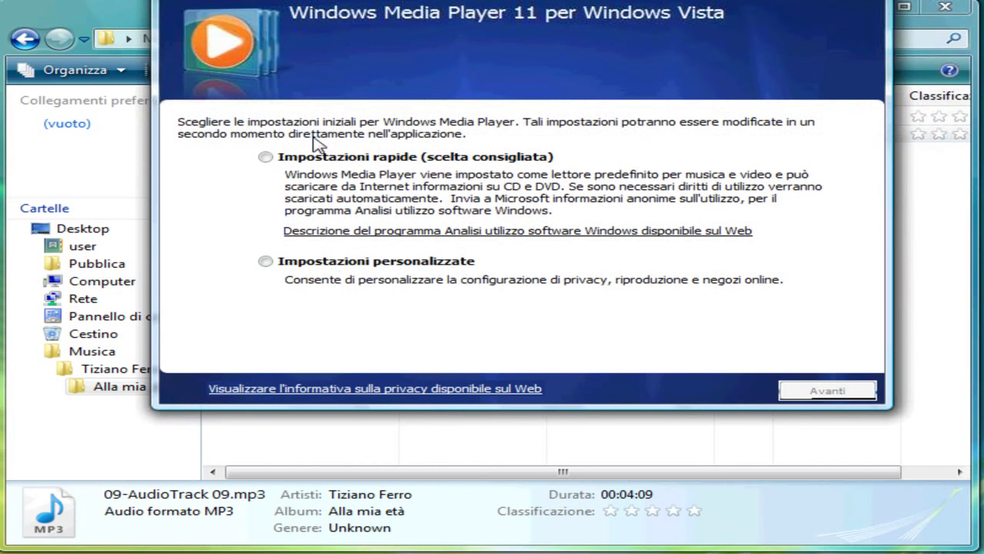
click(446, 265)
click(367, 171)
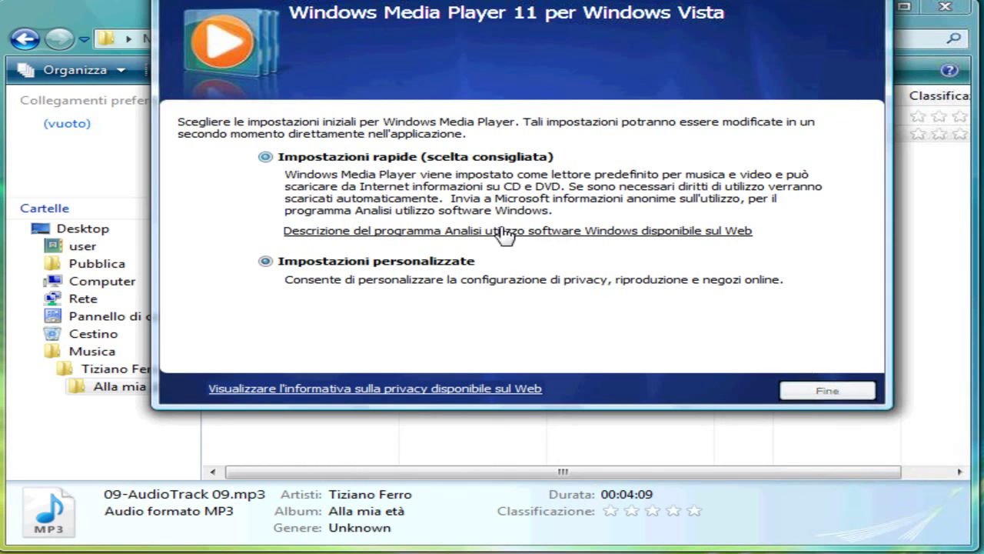
click(827, 390)
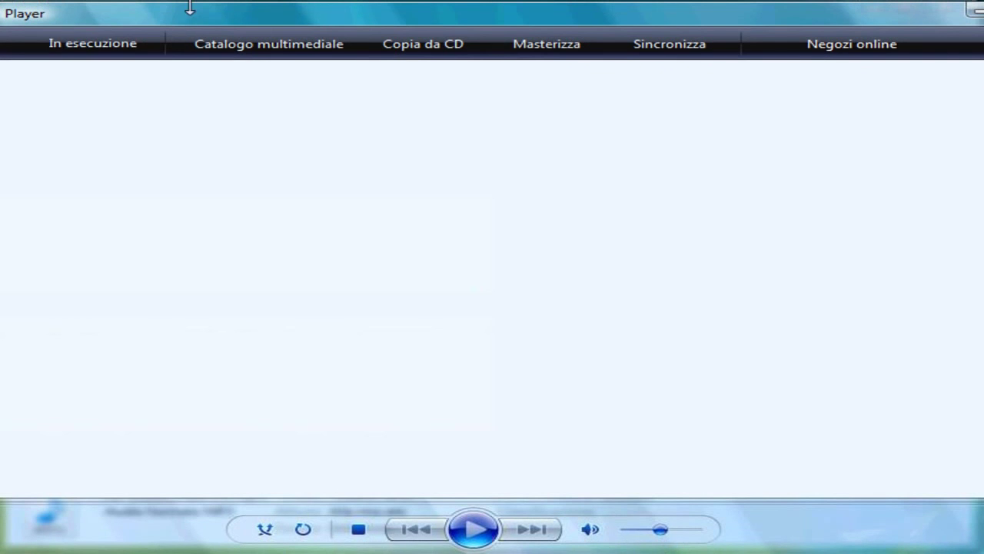
Raise the playback volume while AudioTrack 09 plays, and finish listening by pausing the track and closing the player.
drag(0, 231, 9, 230)
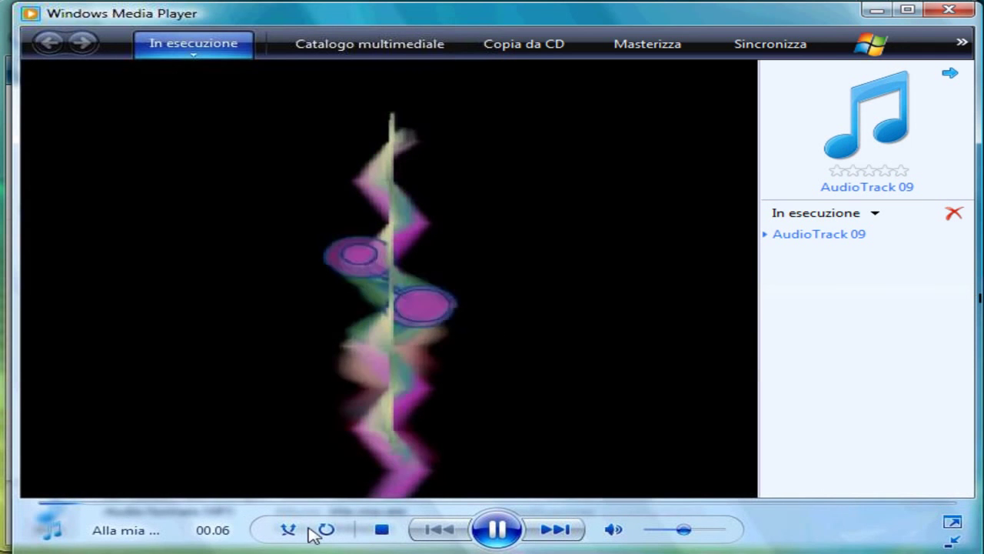
drag(684, 533, 714, 531)
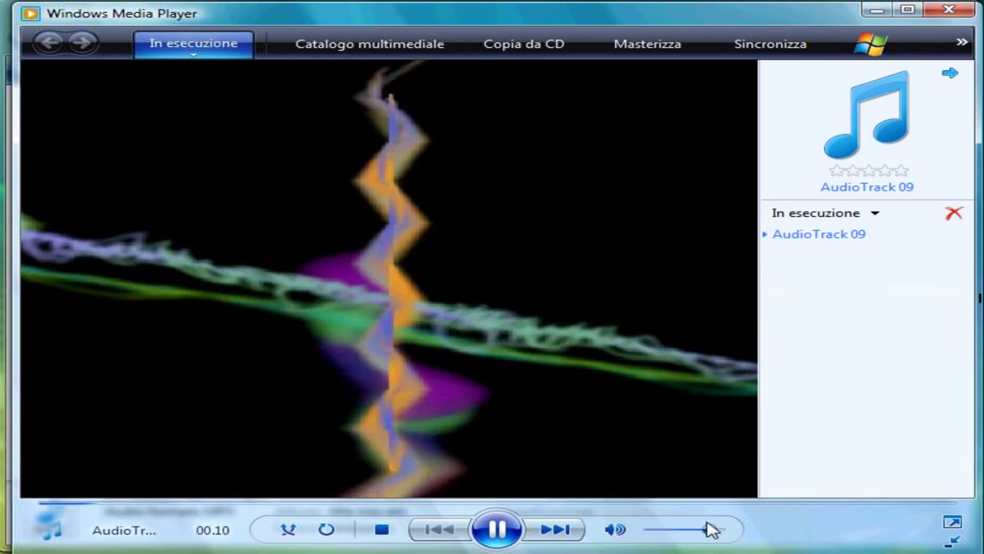
click(492, 530)
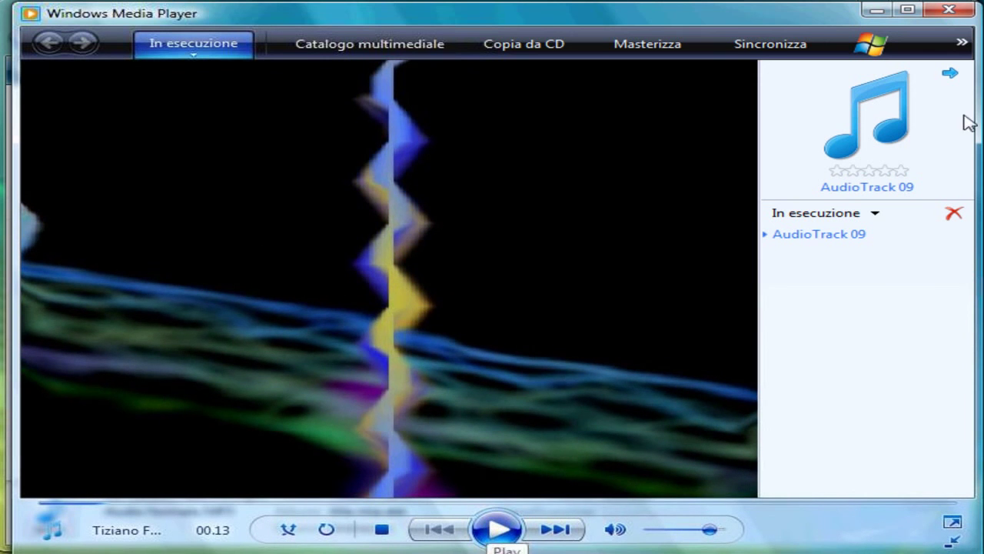
click(956, 16)
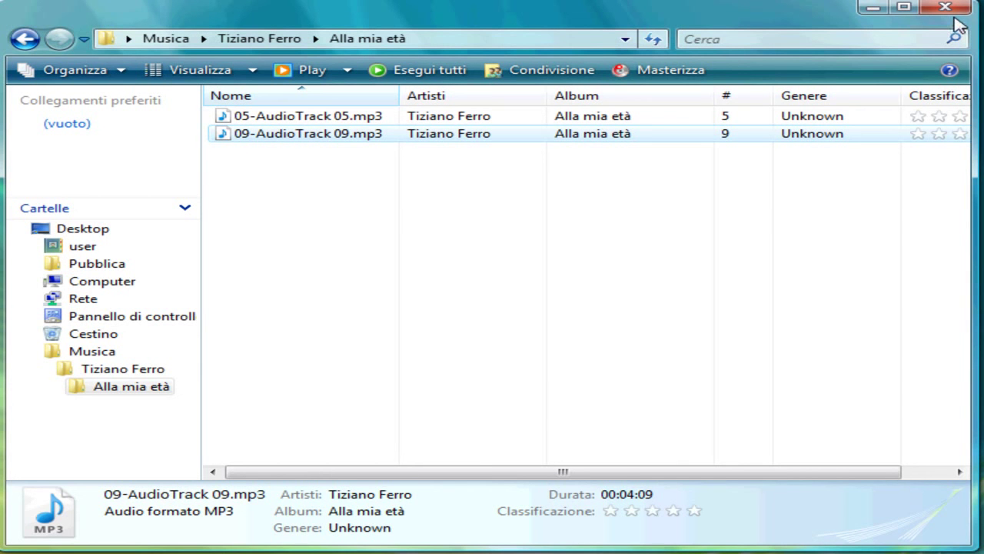
Close the Alla mia età folder window and eject the audio CD from within CDex.
click(326, 389)
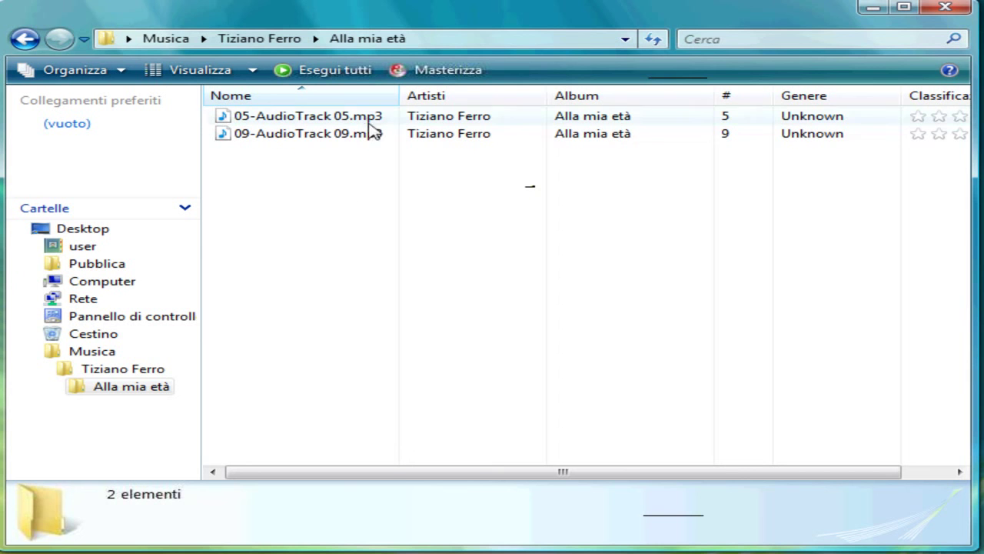
mouse_move(366, 143)
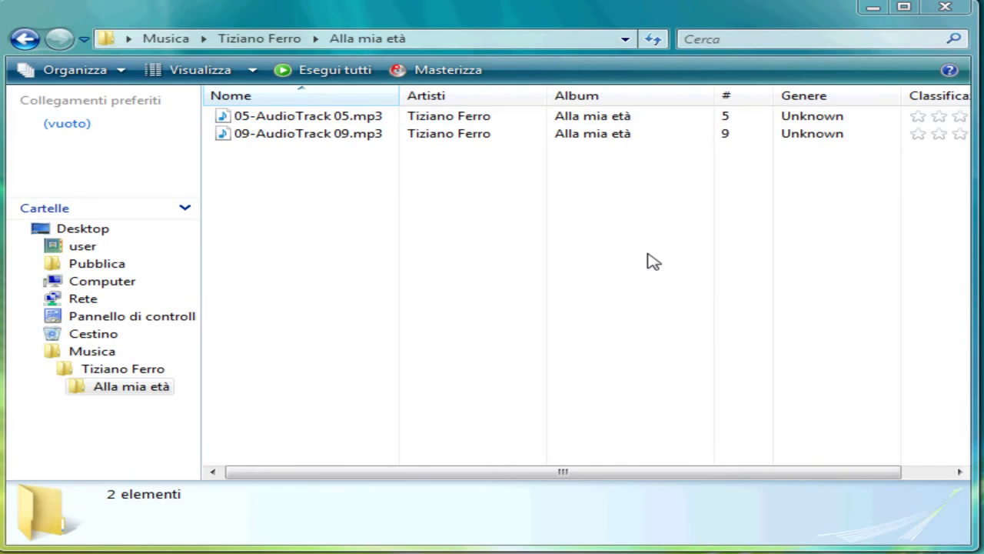
click(943, 9)
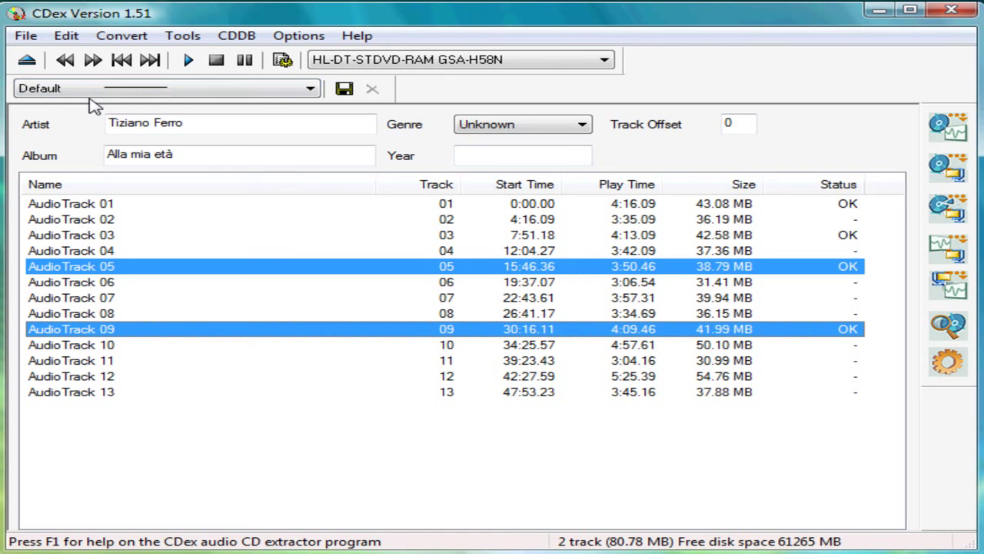
click(27, 62)
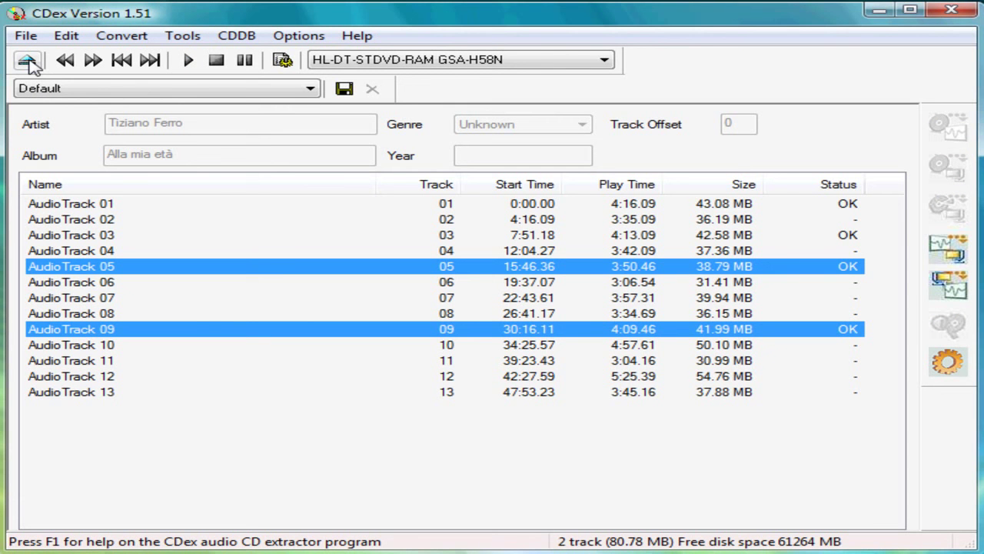
click(27, 61)
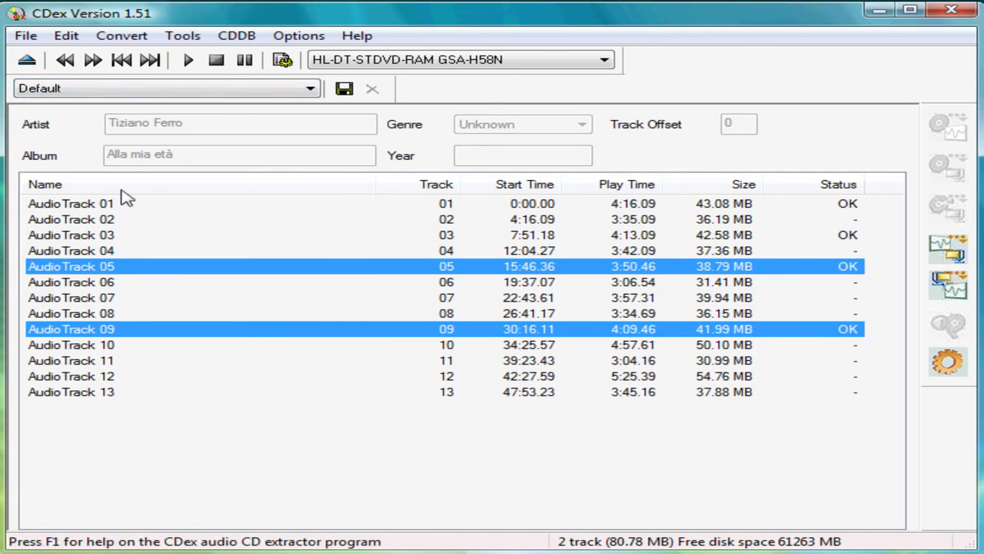
Start converting compressed audio files to WAV and set the source directory to Musica > Tiziano Ferro > Alla mia età.
click(132, 39)
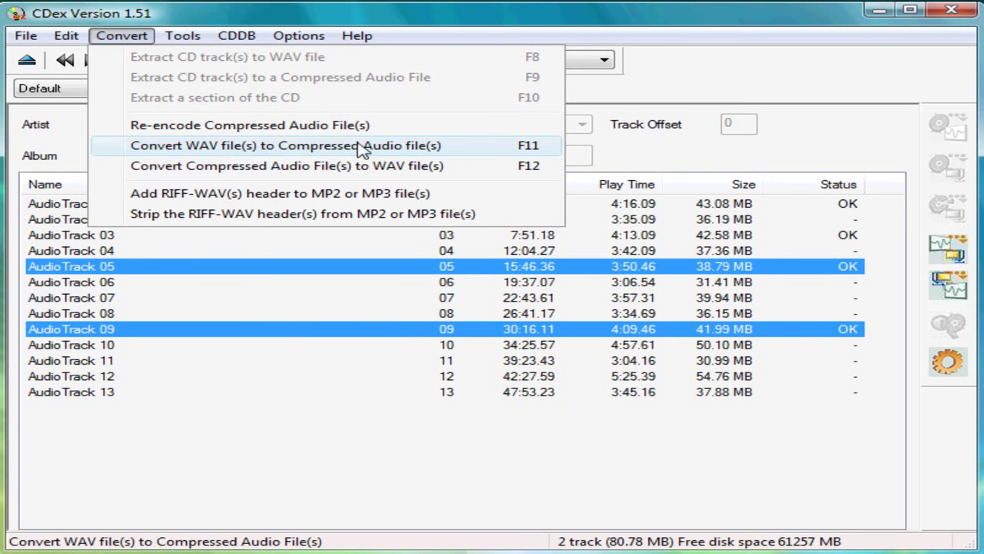
click(240, 166)
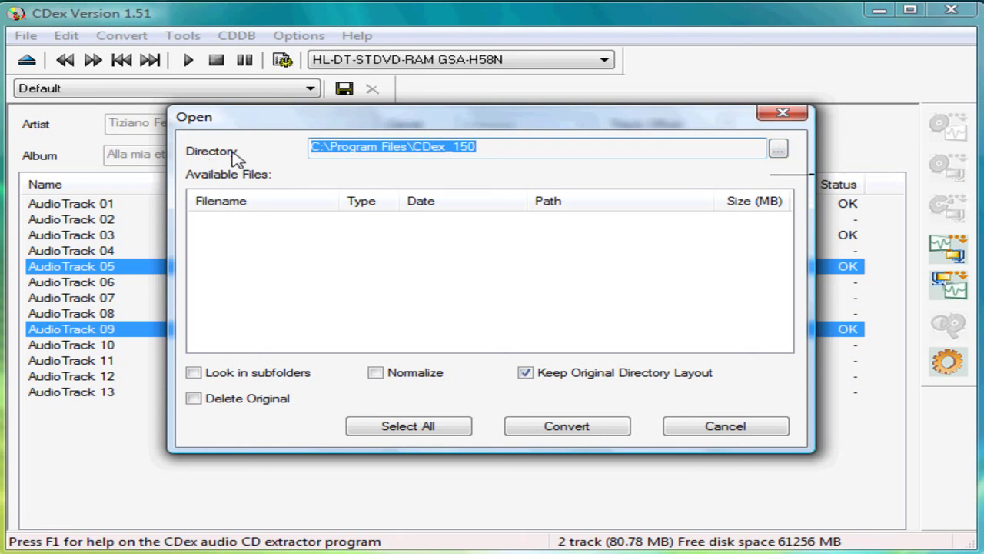
click(779, 150)
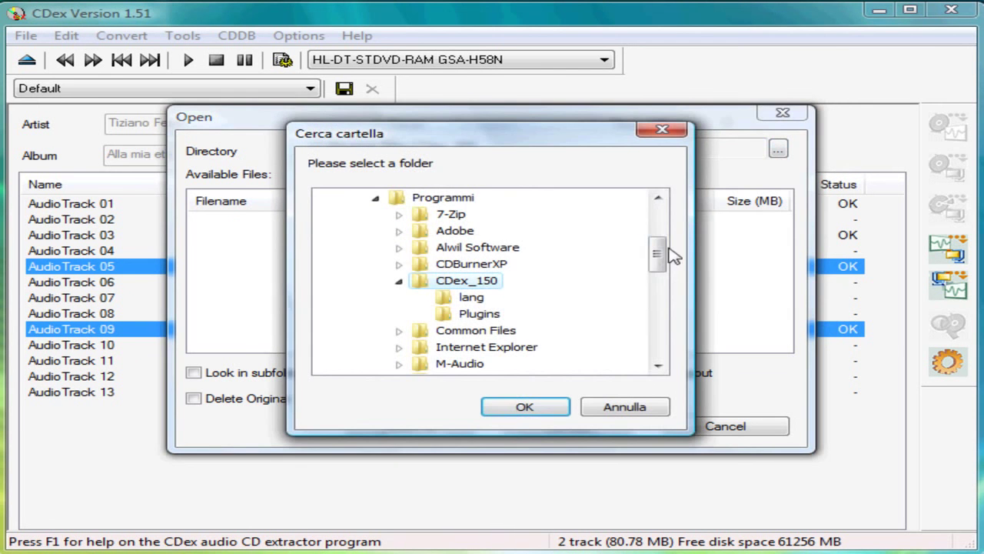
drag(660, 252, 661, 373)
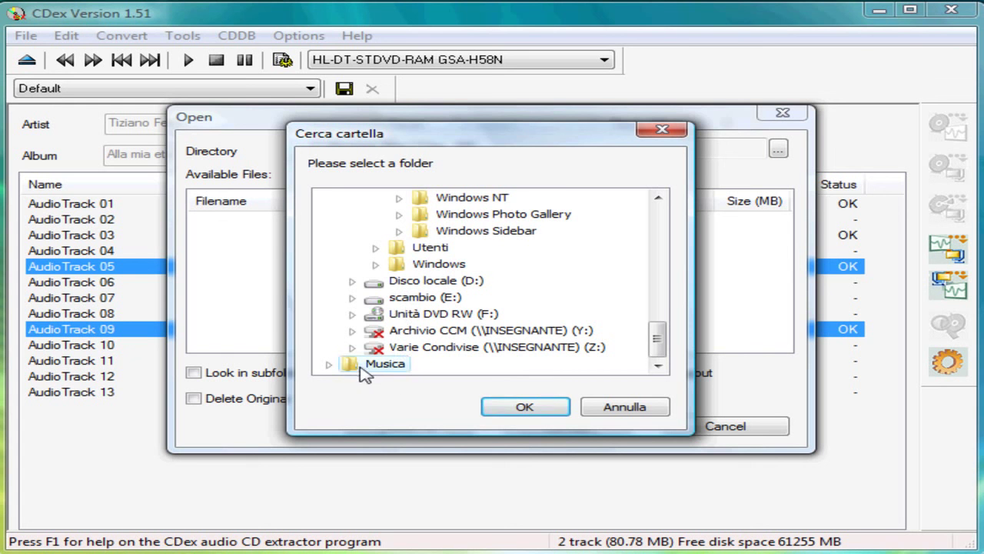
click(329, 364)
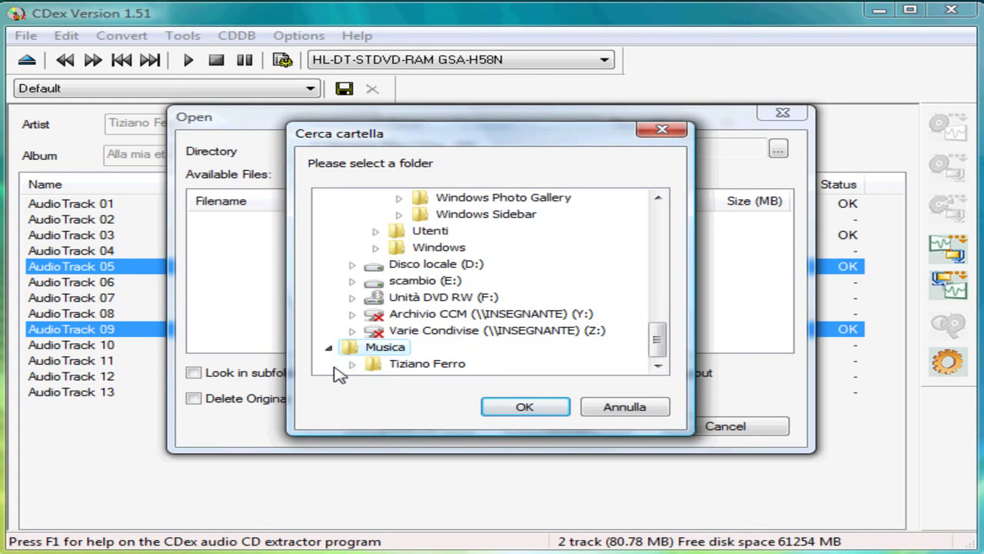
click(352, 365)
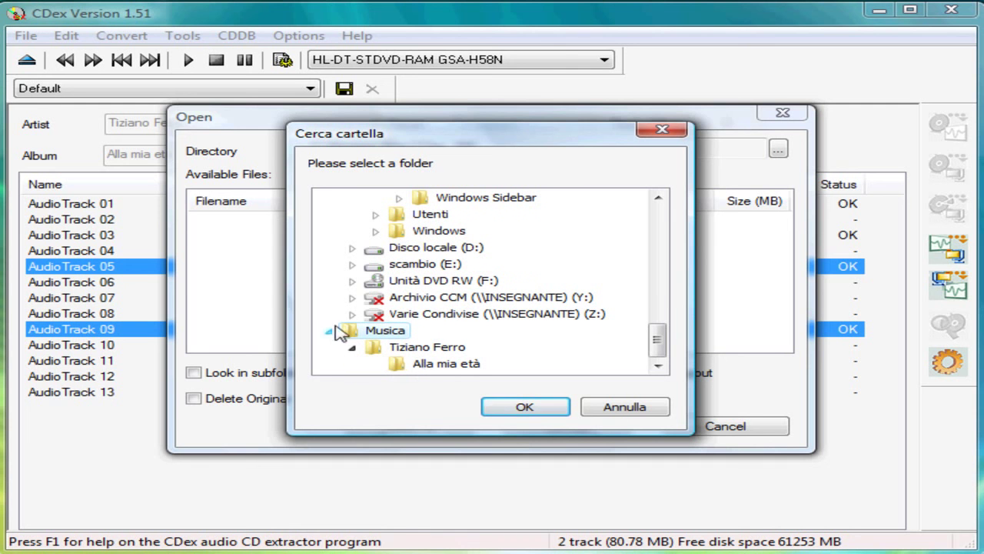
click(446, 364)
click(523, 408)
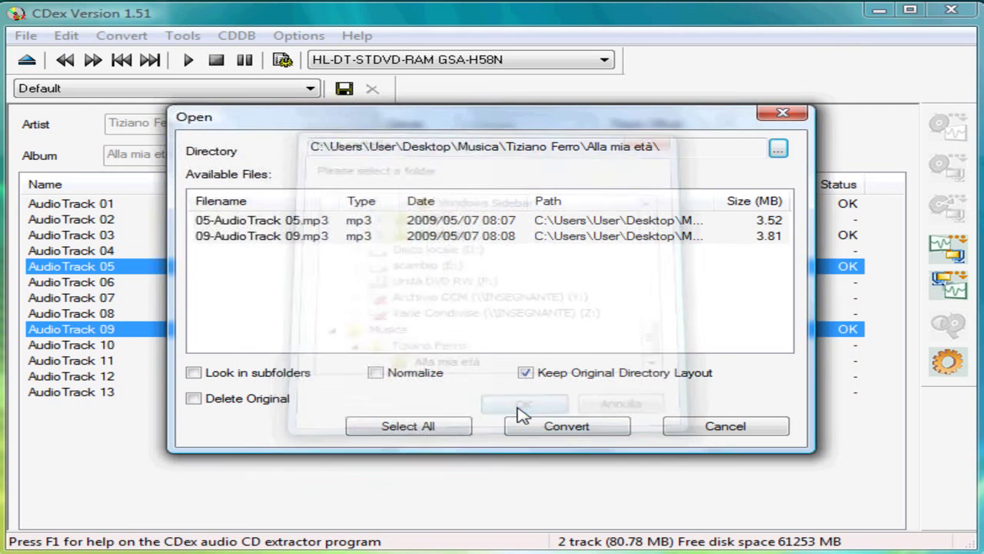
Select both 05-AudioTrack 05.mp3 and 09-AudioTrack 09.mp3 and convert them to WAV files.
click(298, 221)
ctrl+click(294, 237)
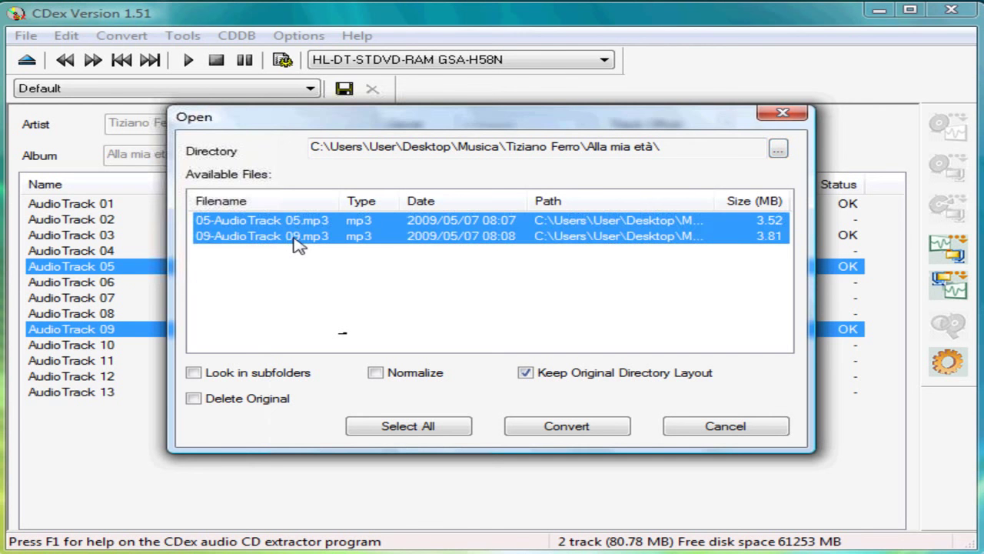
click(305, 268)
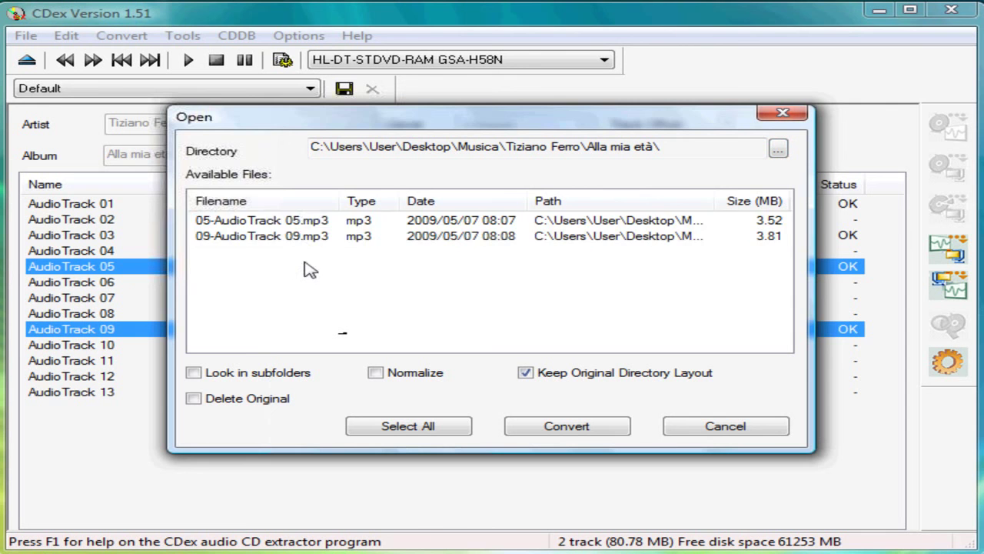
click(303, 220)
click(302, 237)
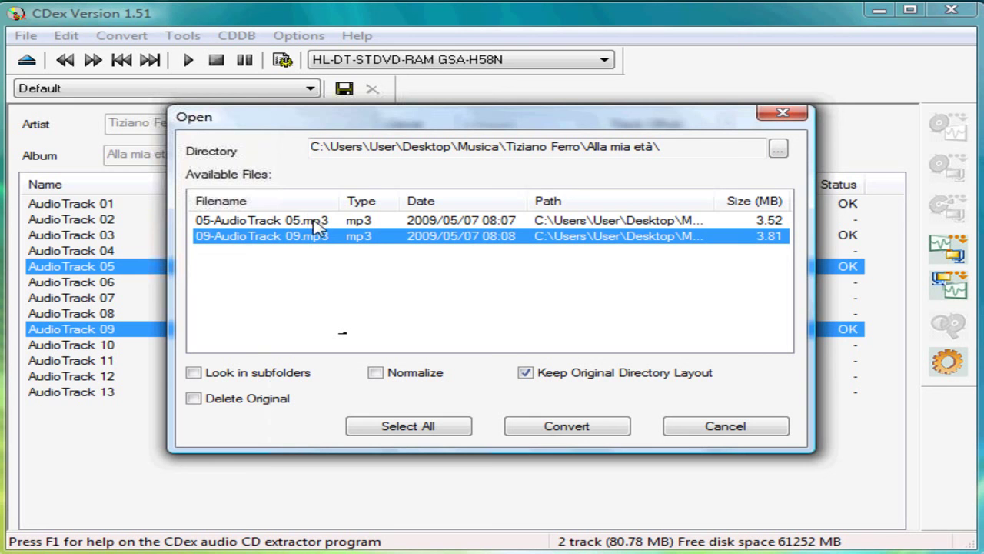
ctrl+click(315, 220)
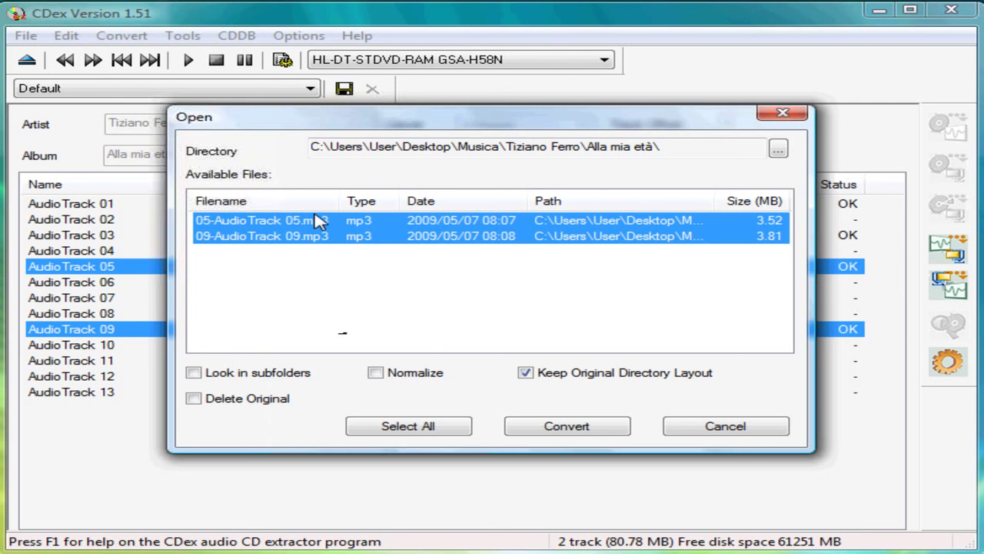
click(553, 426)
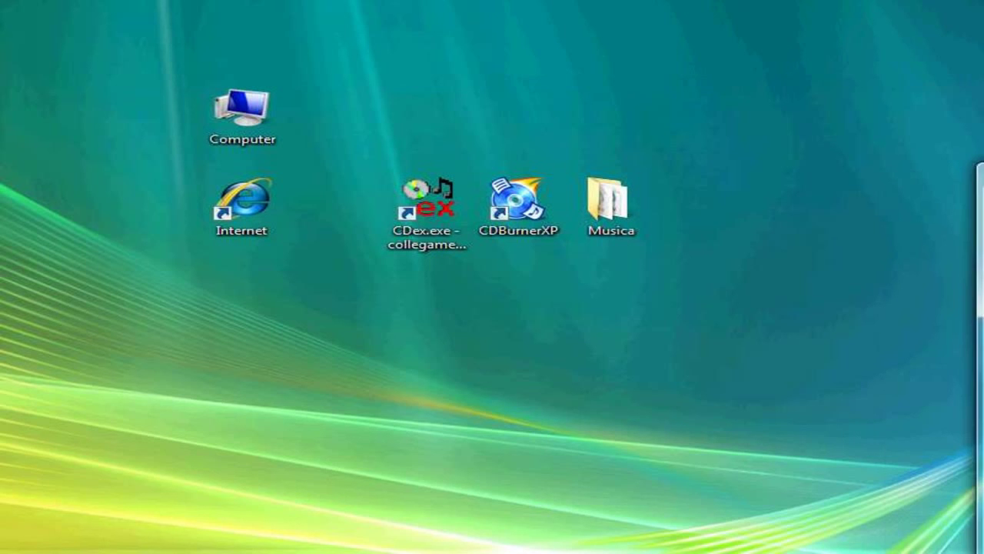
Open the Musica folder on the desktop and check the file details of 05-AudioTrack 05.wav and 09-AudioTrack 09.wav.
double_click(620, 212)
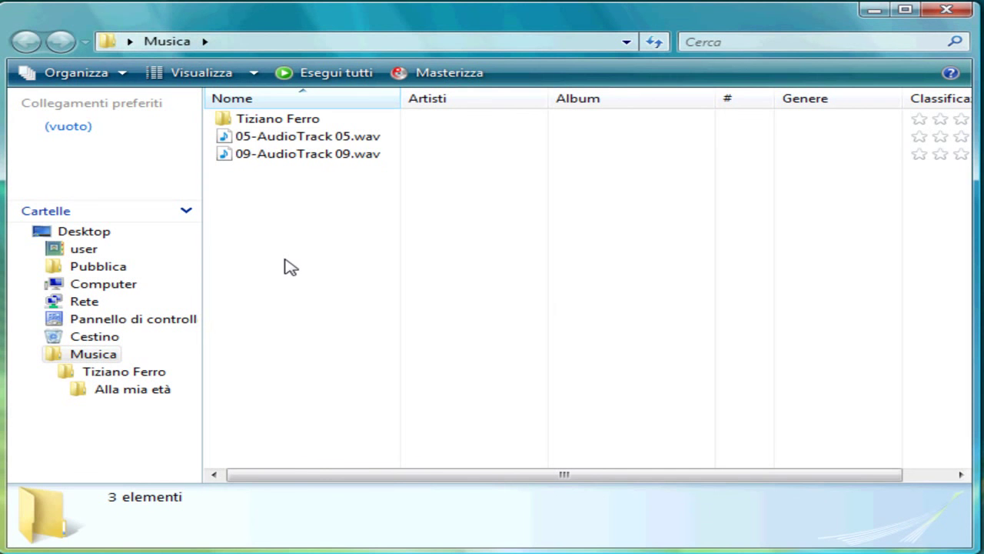
click(357, 137)
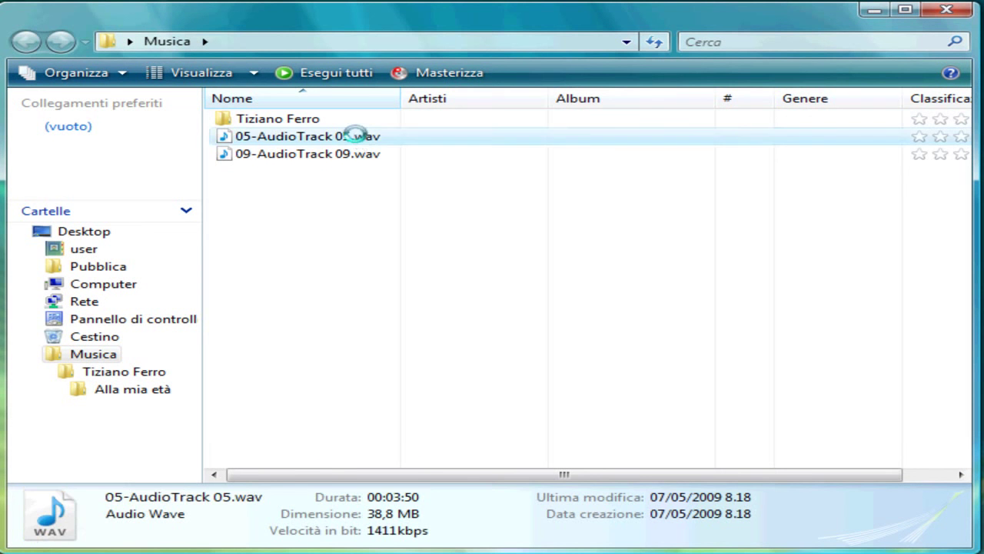
click(367, 154)
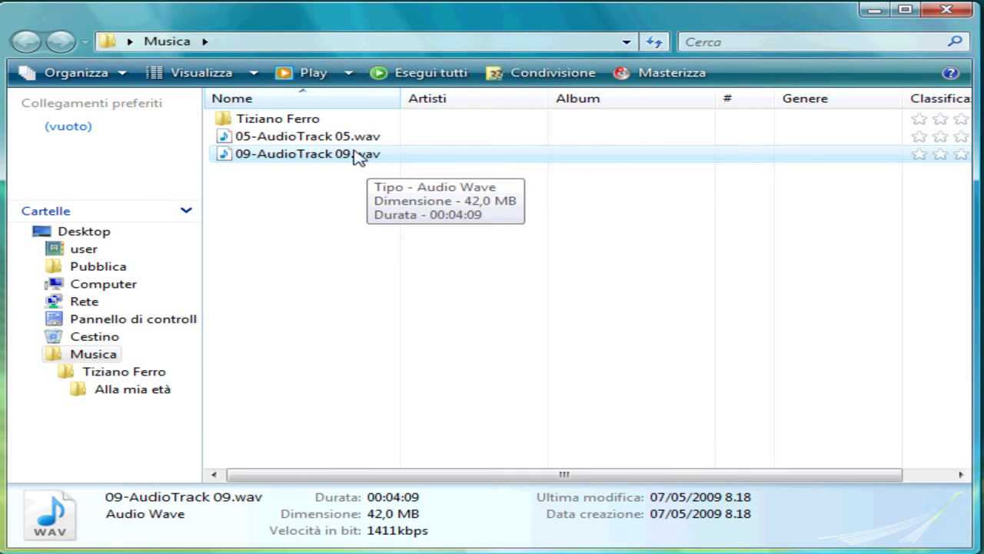
mouse_move(356, 143)
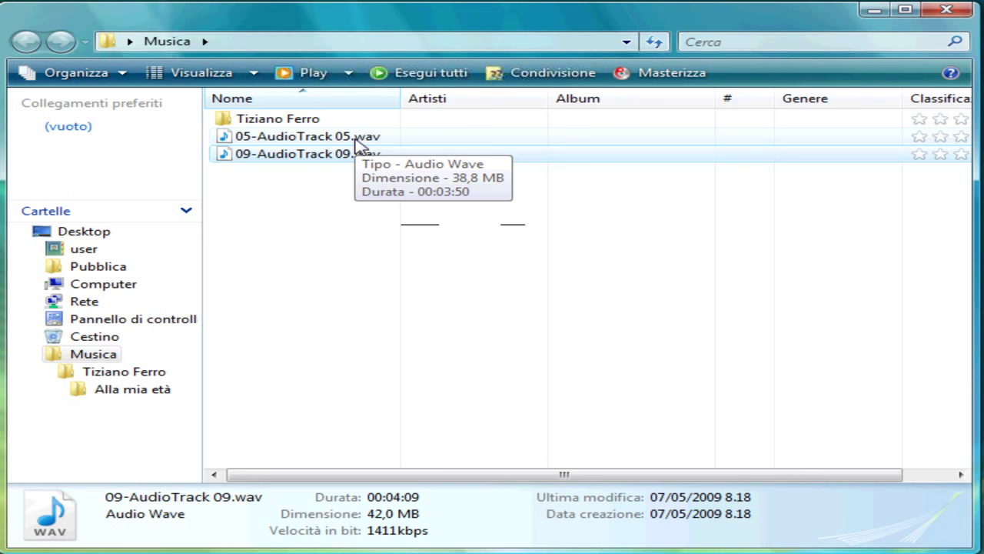
click(337, 198)
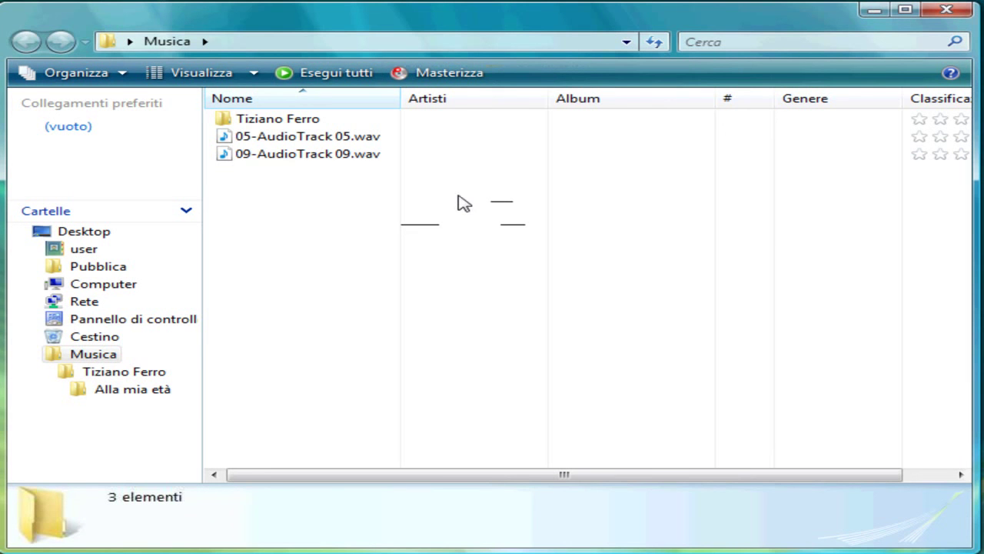
Delete the Tiziano Ferro folder from the Musica folder and confirm moving it to the Recycle Bin.
click(225, 126)
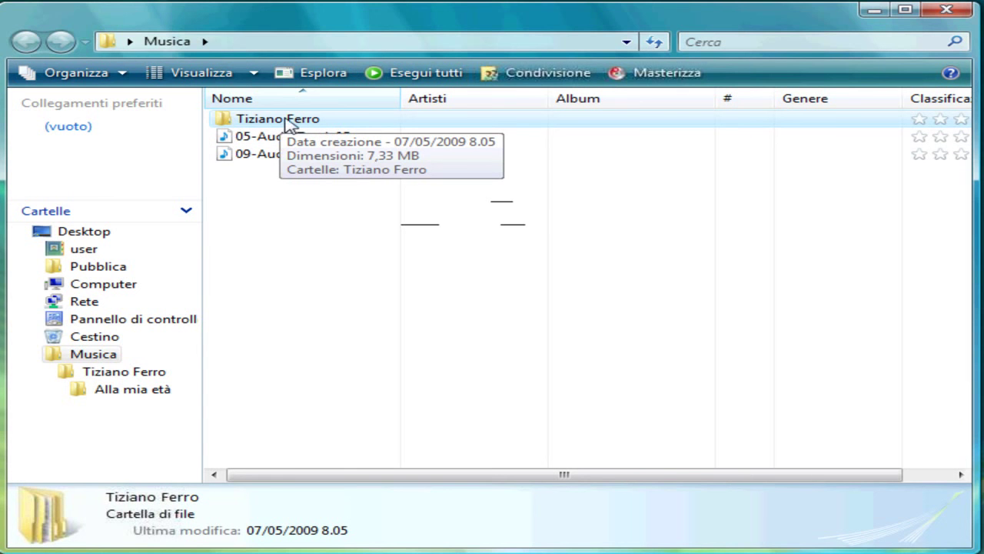
right_click(295, 120)
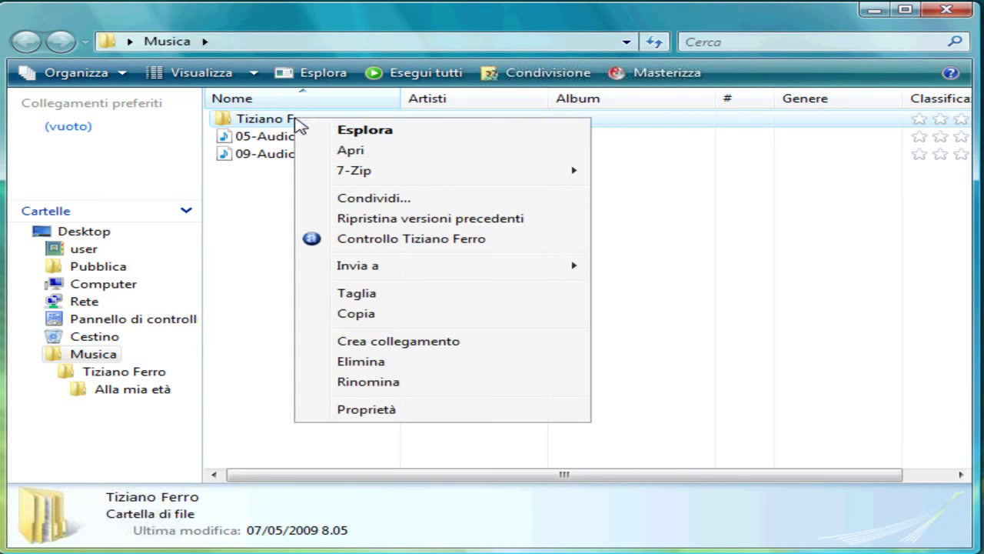
click(393, 367)
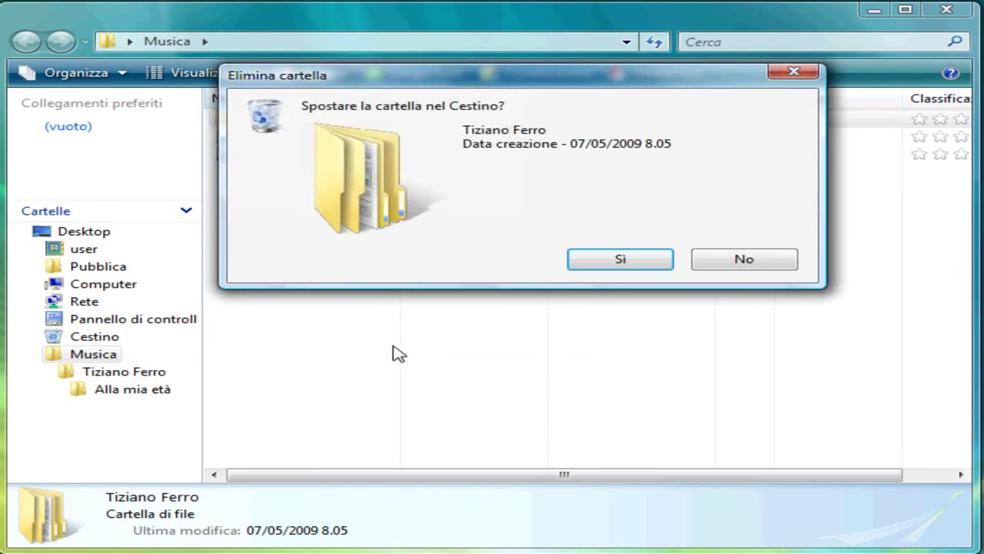
click(611, 262)
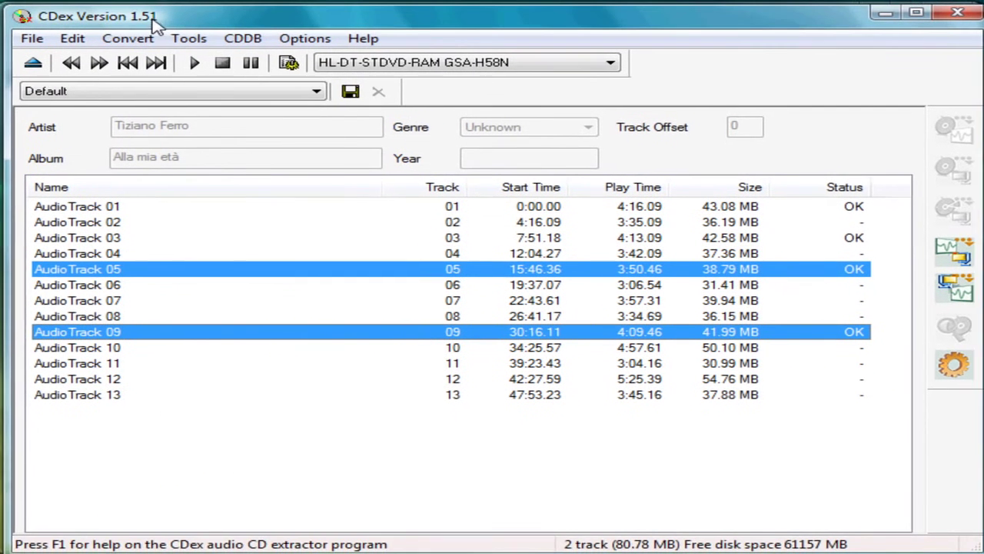
In CDex, start converting WAV files to compressed audio files and set the source directory to the desktop Musica folder.
click(127, 39)
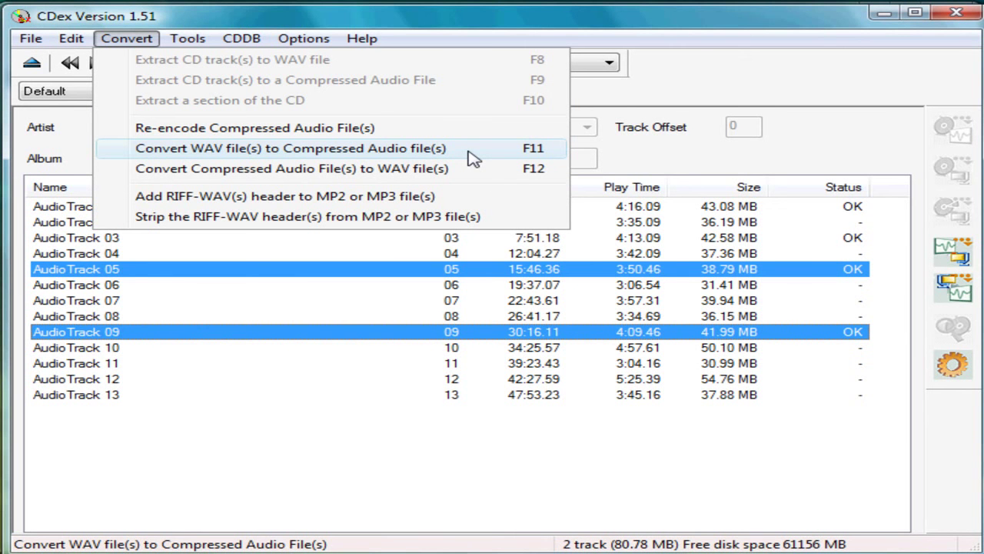
click(408, 149)
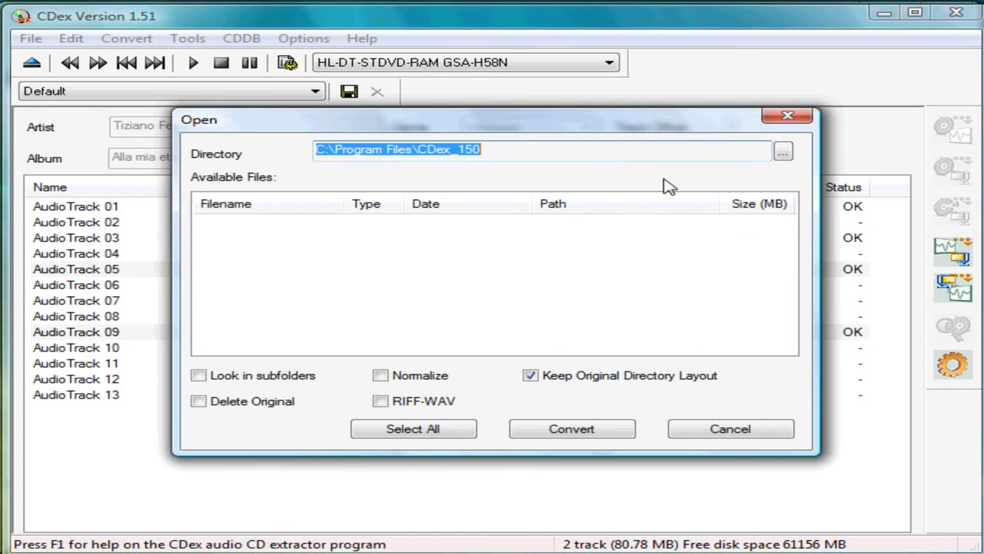
click(783, 152)
drag(667, 260, 672, 380)
click(388, 366)
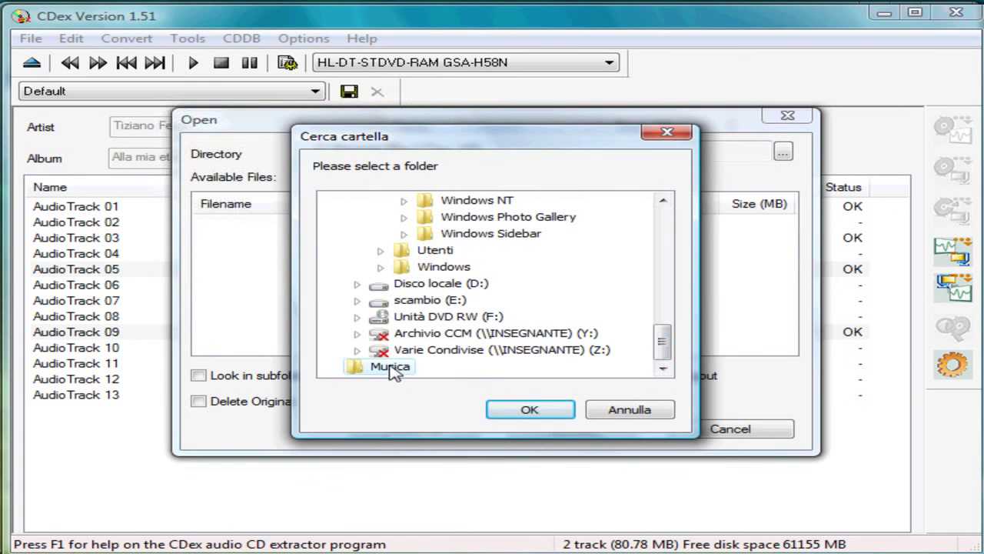
click(546, 413)
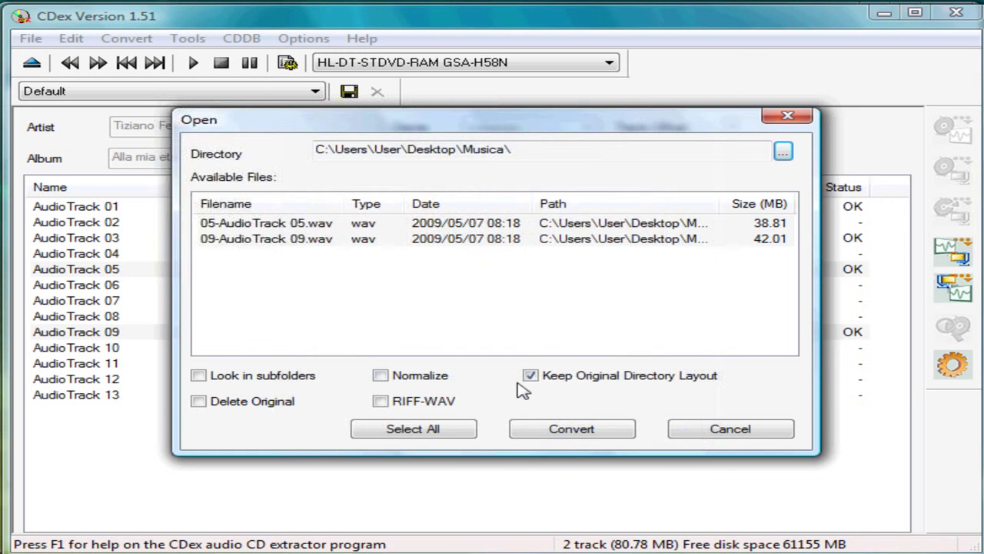
Select both 05-AudioTrack 05.wav and 09-AudioTrack 09.wav and convert them to compressed audio files.
click(329, 224)
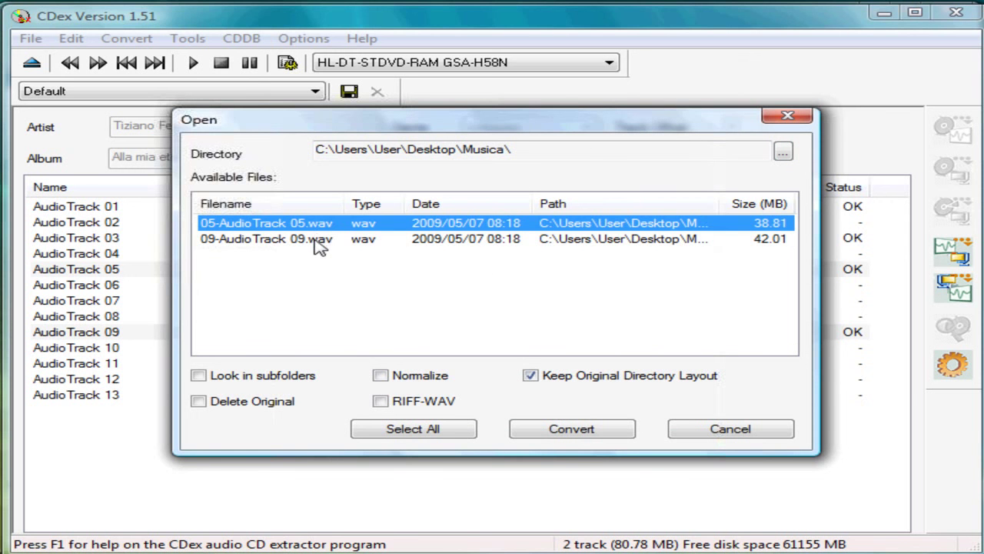
shift+click(321, 240)
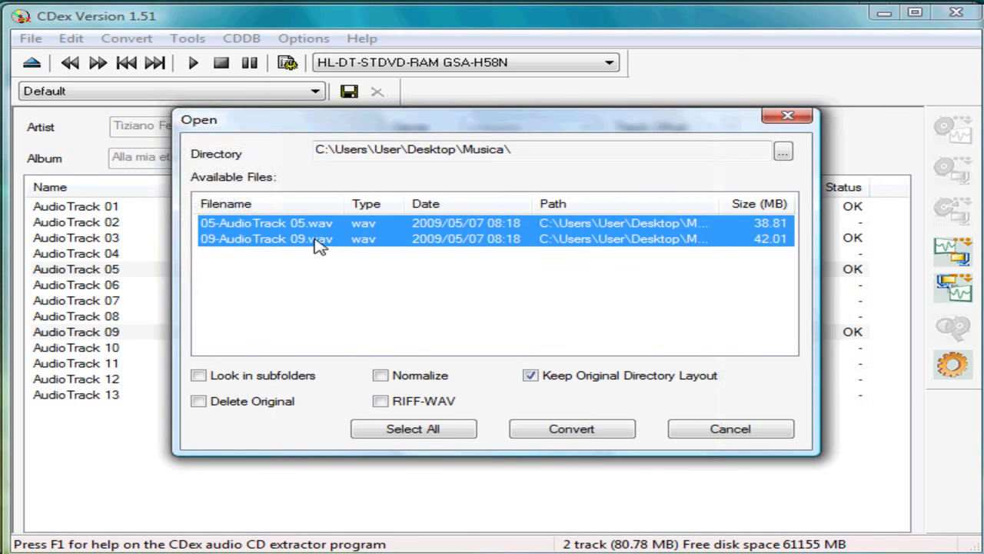
click(569, 430)
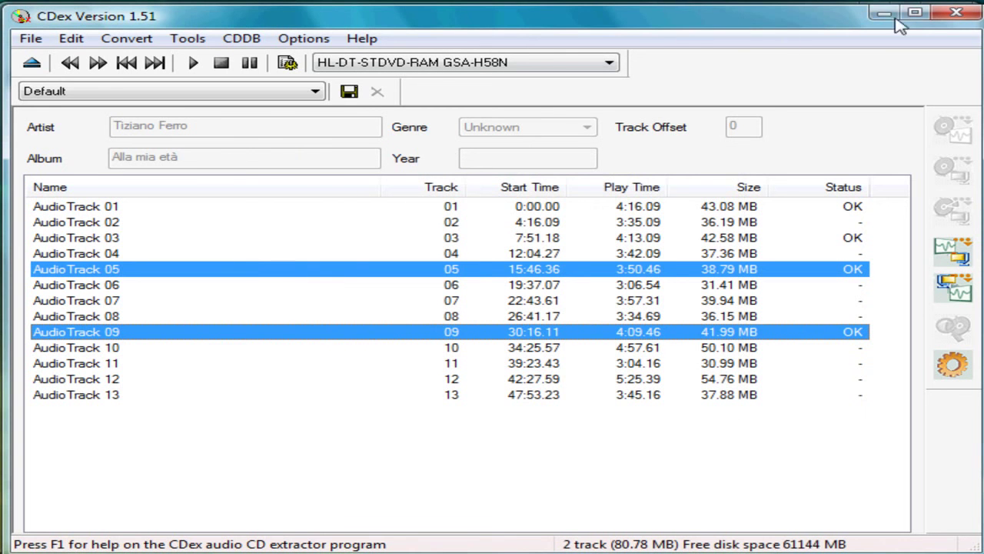
Close CDex and check the file details of 05-AudioTrack 05.wav and 05-AudioTrack 05.mp3 in the Musica folder.
click(960, 17)
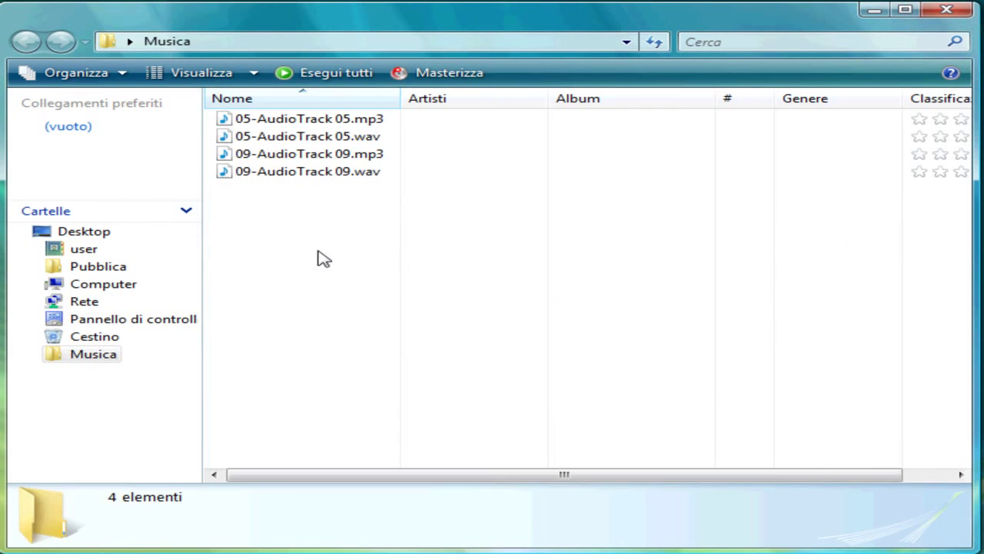
click(301, 144)
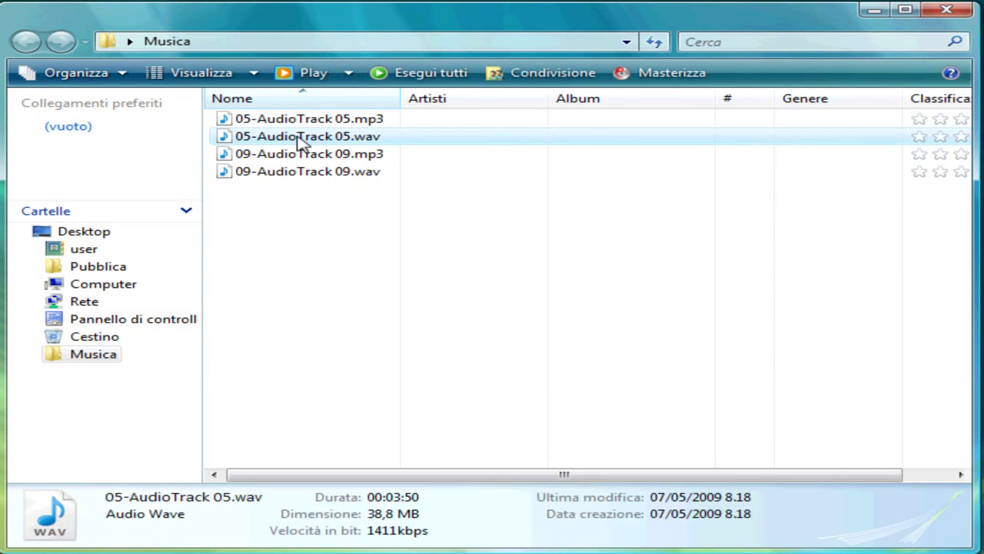
click(308, 123)
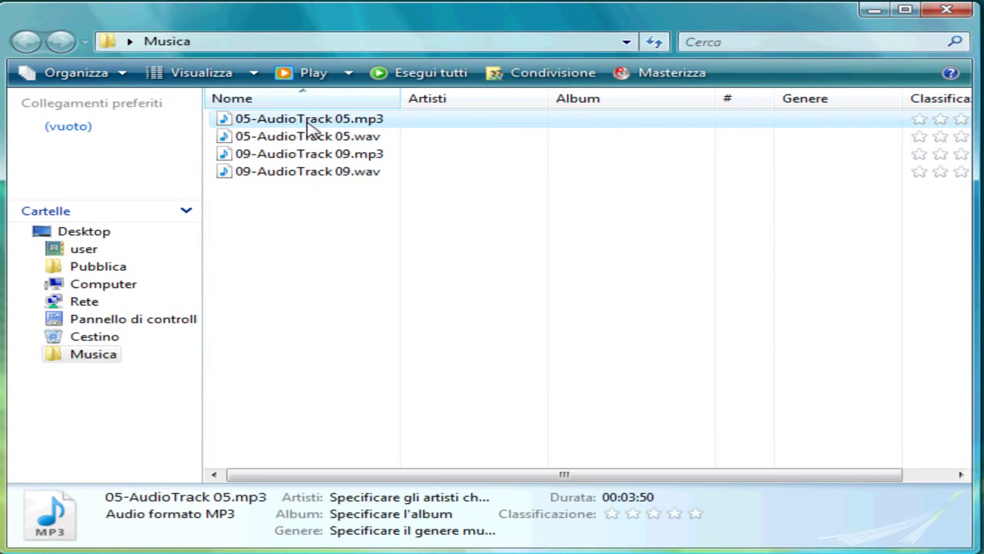